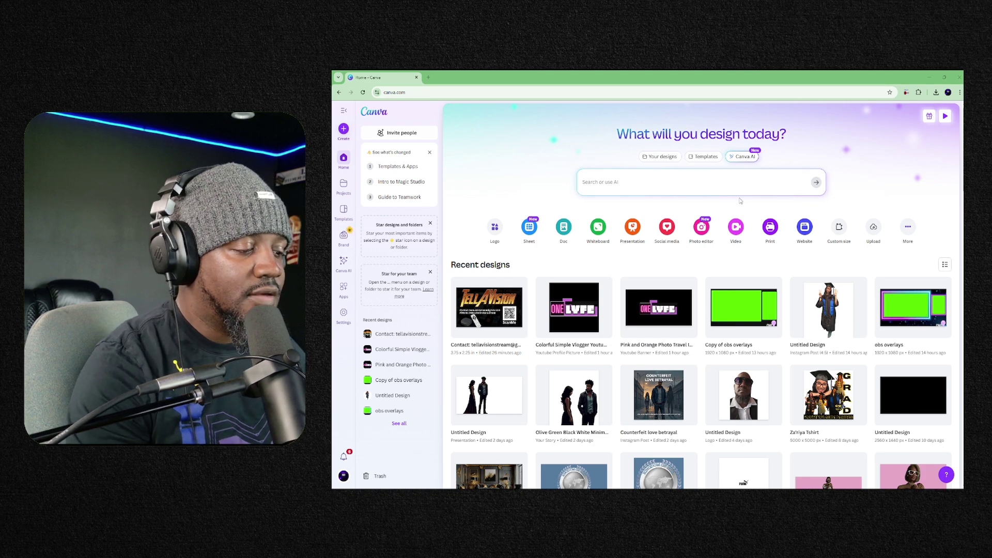
Create a blank design from the recent 1920 × 1080 px custom size.
click(839, 227)
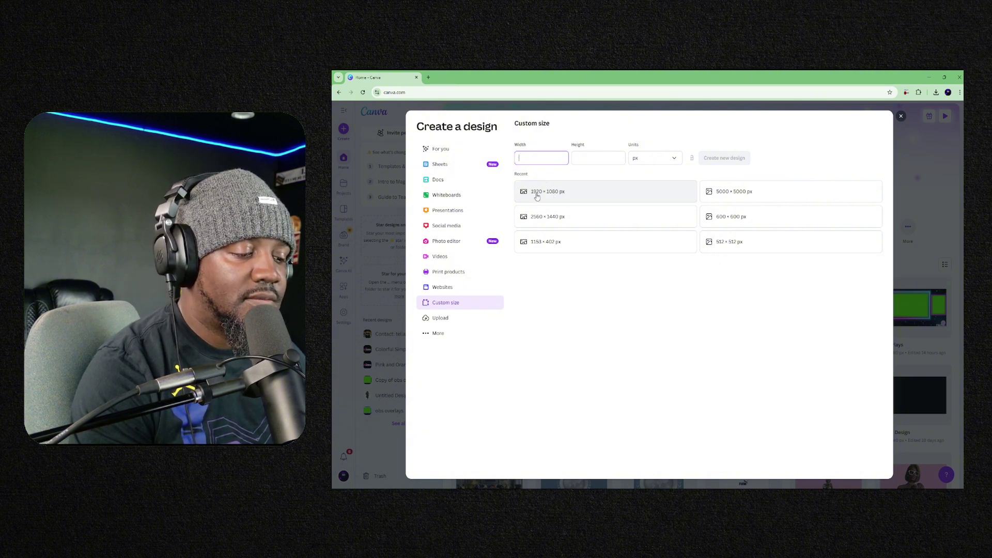
click(563, 197)
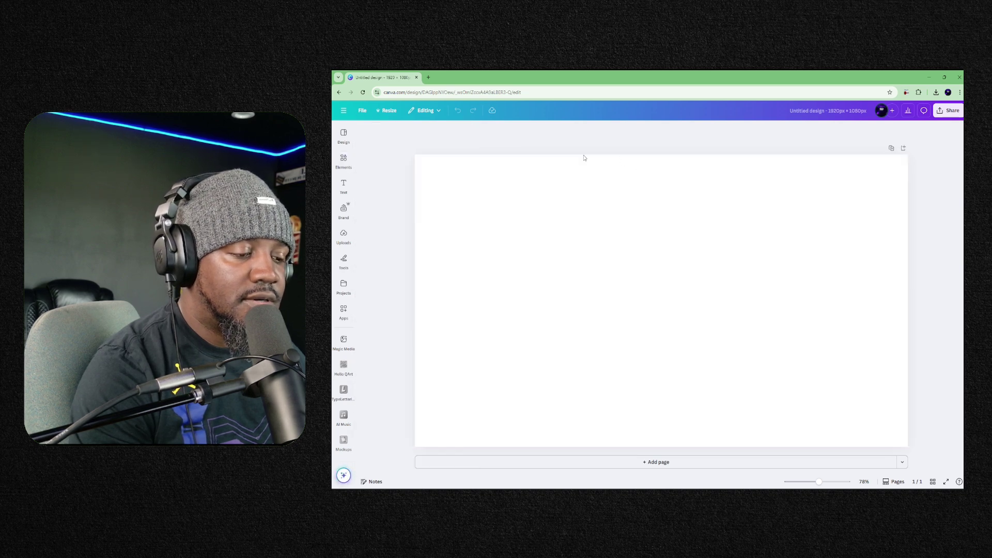
Fill the blank page's background with solid Black (#000000).
click(343, 158)
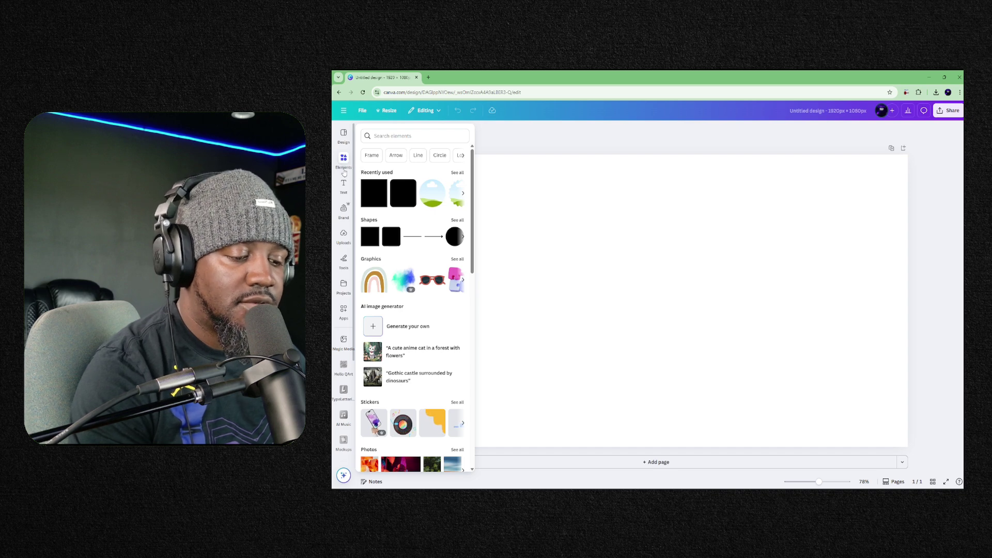
click(342, 158)
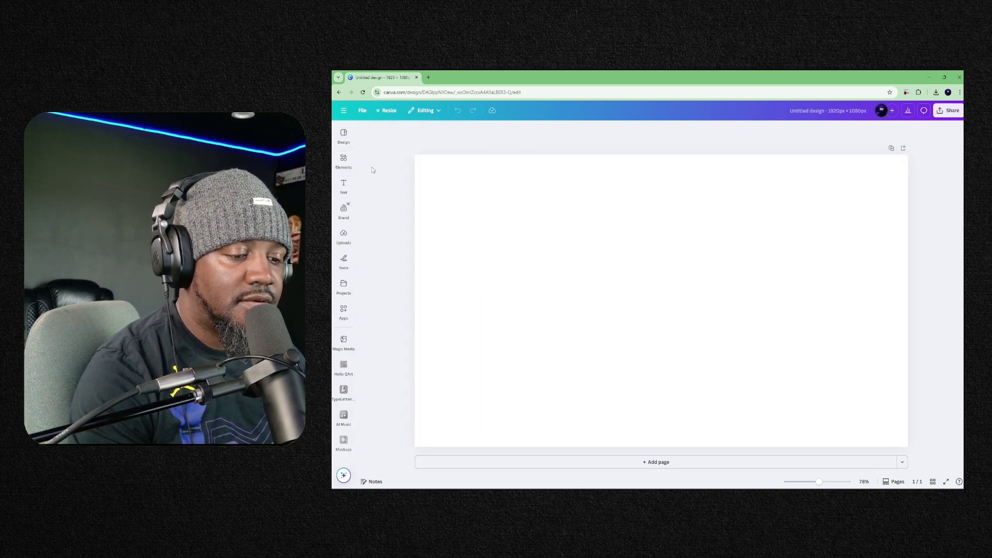
click(472, 174)
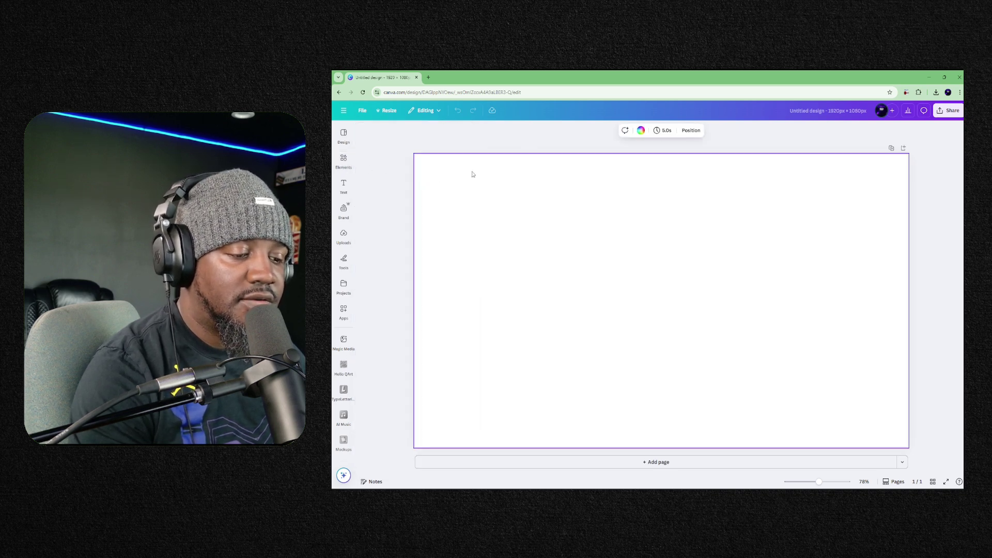
click(641, 131)
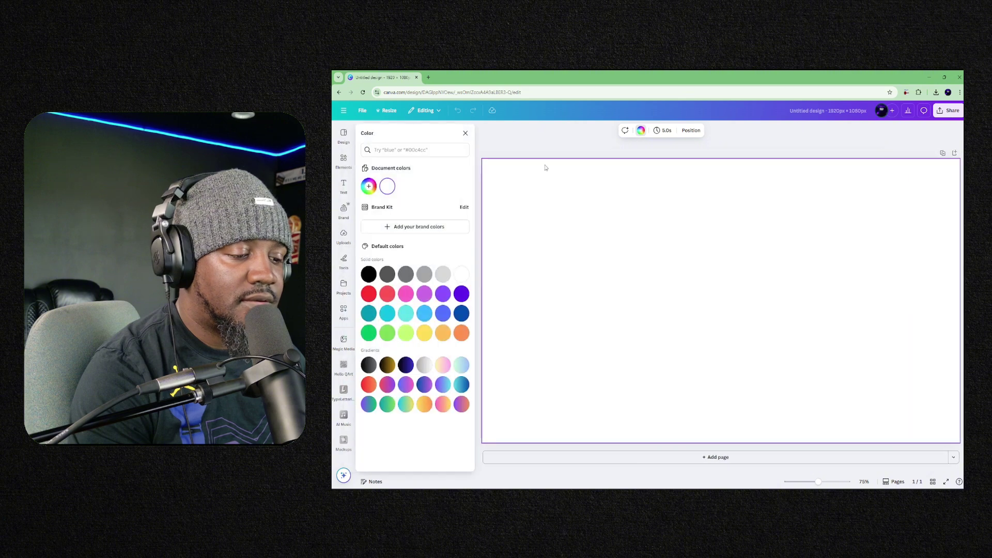
click(372, 279)
key(Escape)
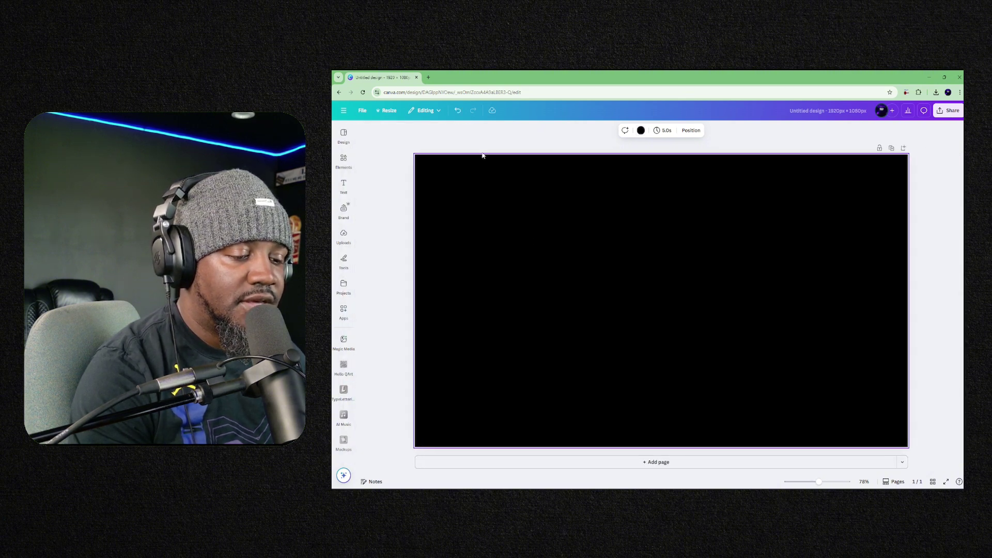
click(344, 161)
Search templates for 'animated background' and apply the teal black smoke video template.
click(344, 135)
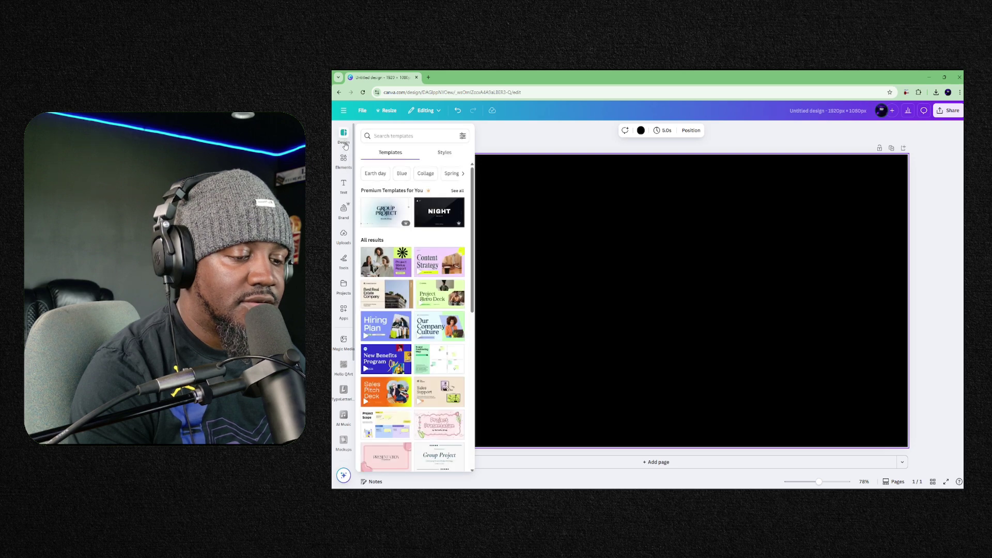
click(400, 135)
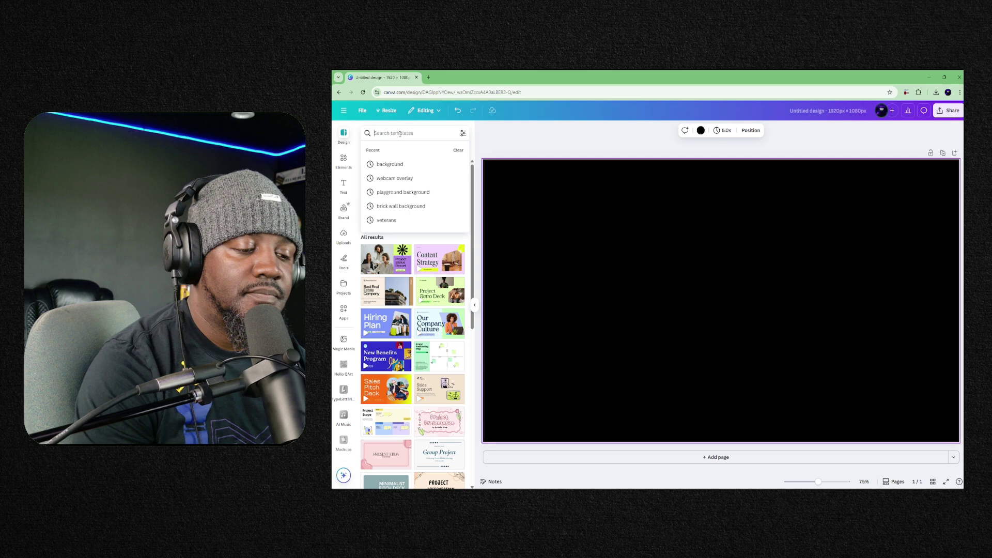
text(animated)
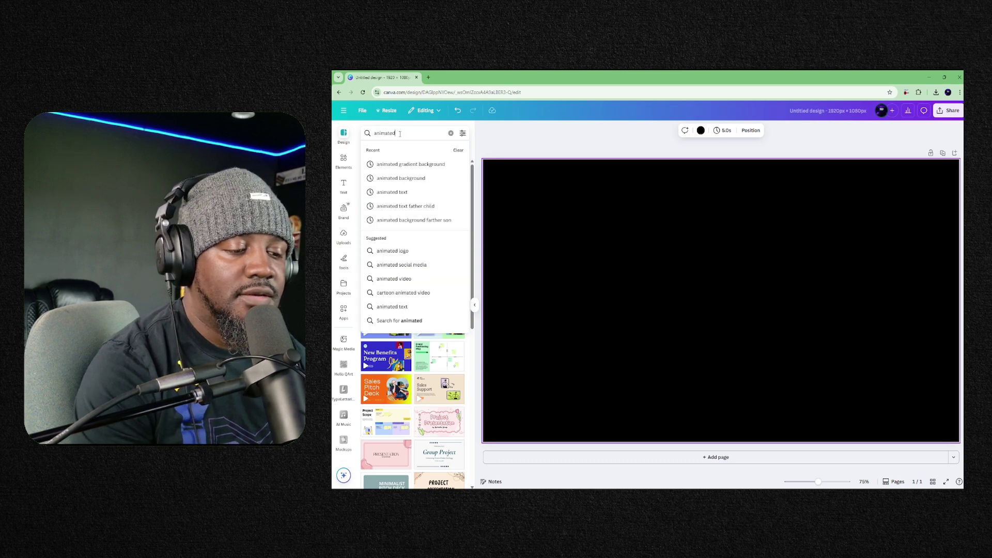
text( backg)
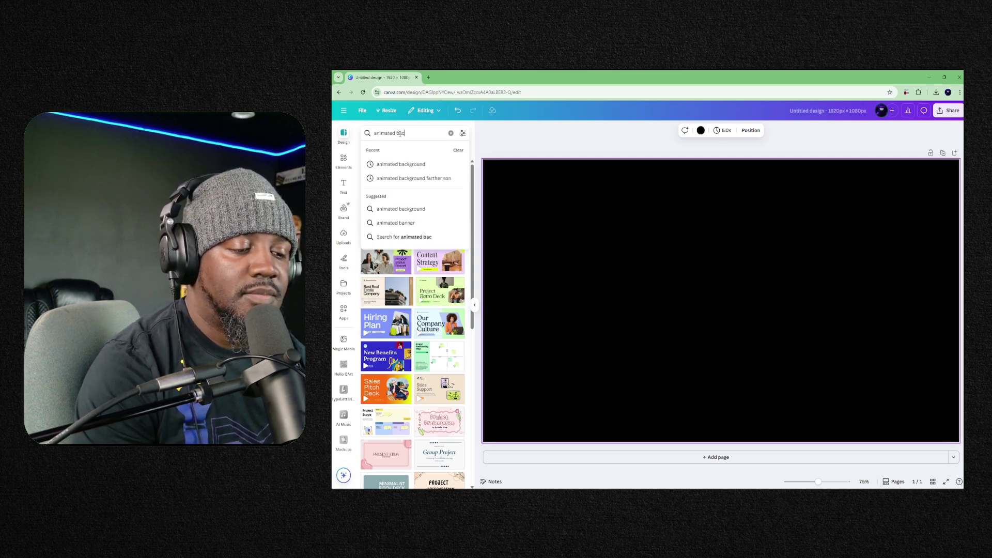
text(round)
key(Return)
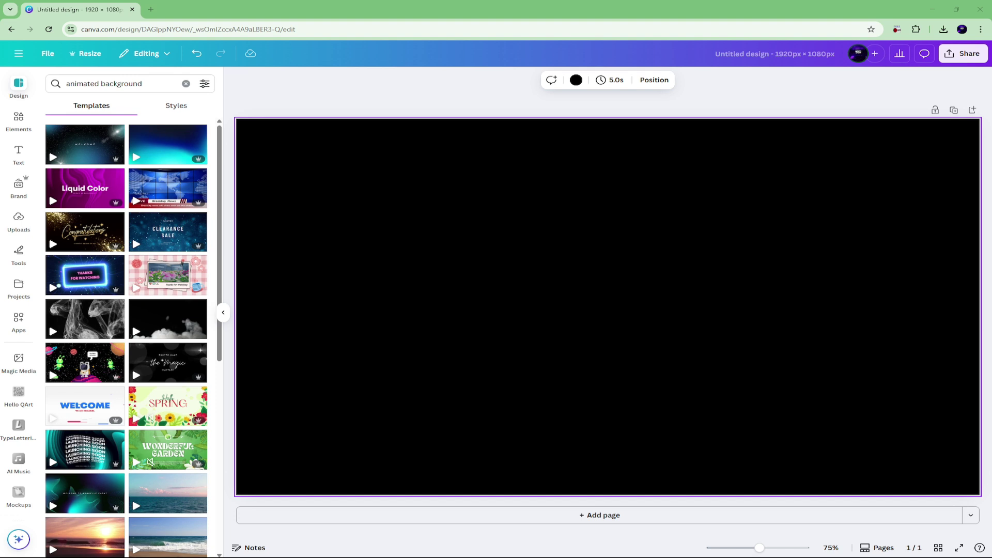
scroll(164, 298, down, 5)
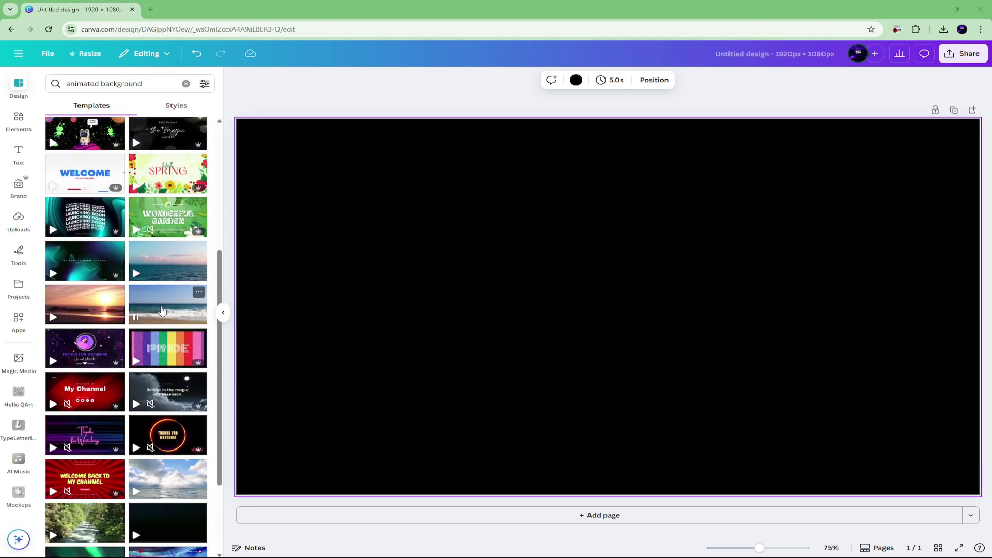
scroll(168, 337, down, 3)
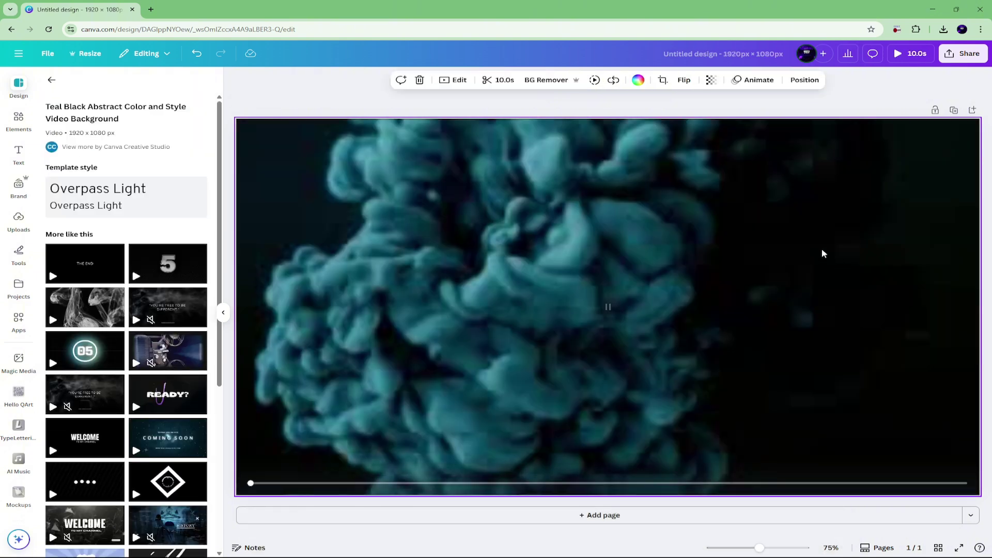
Deselect the smoke video and open the Elements panel of shapes and graphics.
click(284, 87)
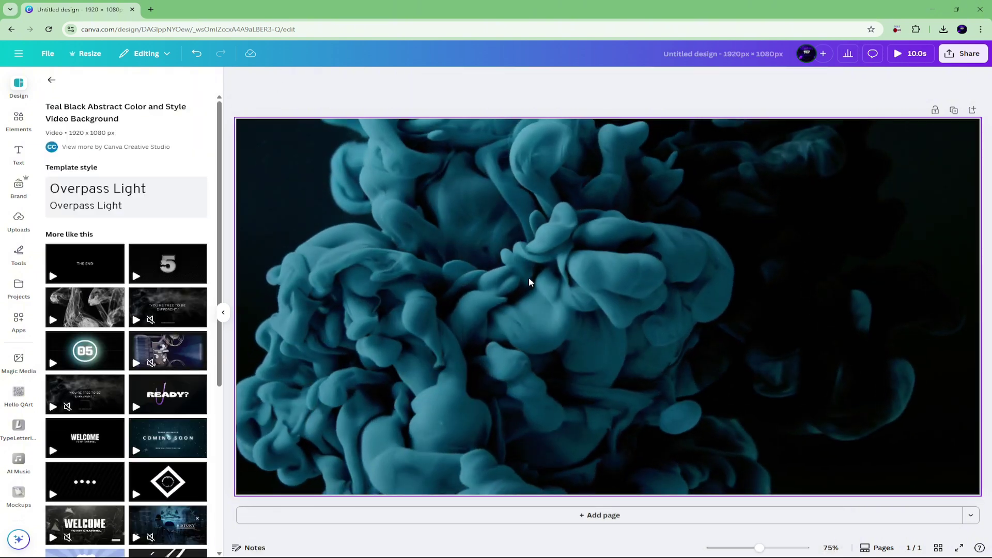
click(605, 305)
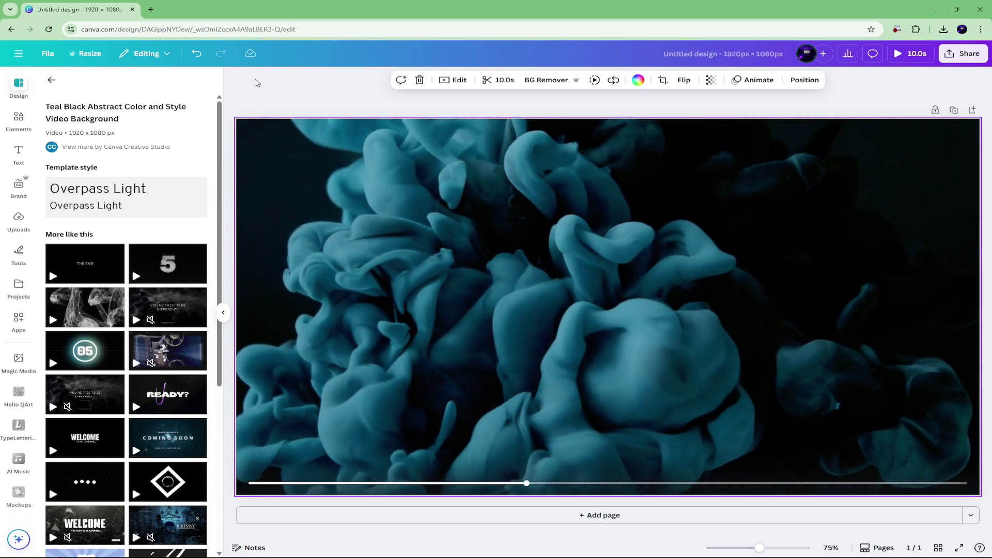
click(285, 97)
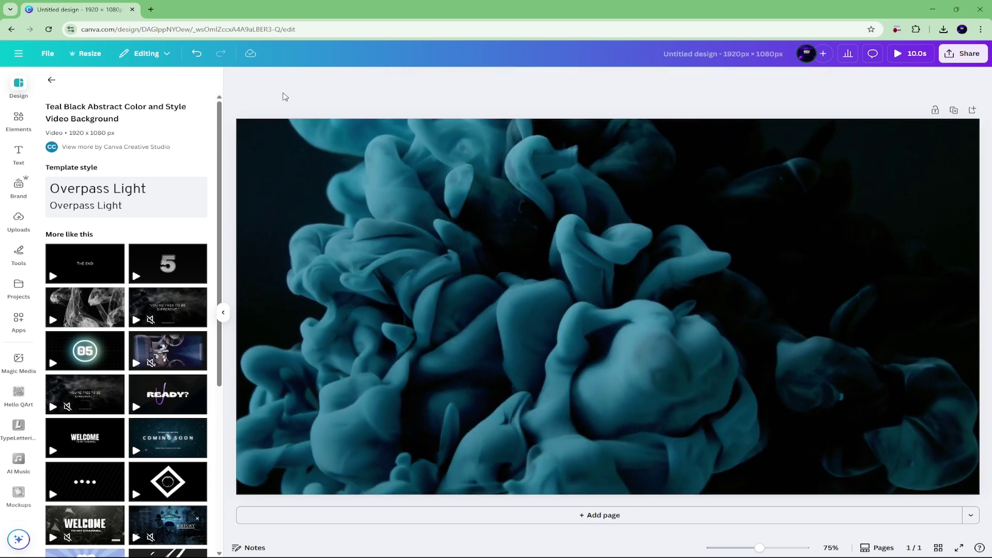
click(19, 119)
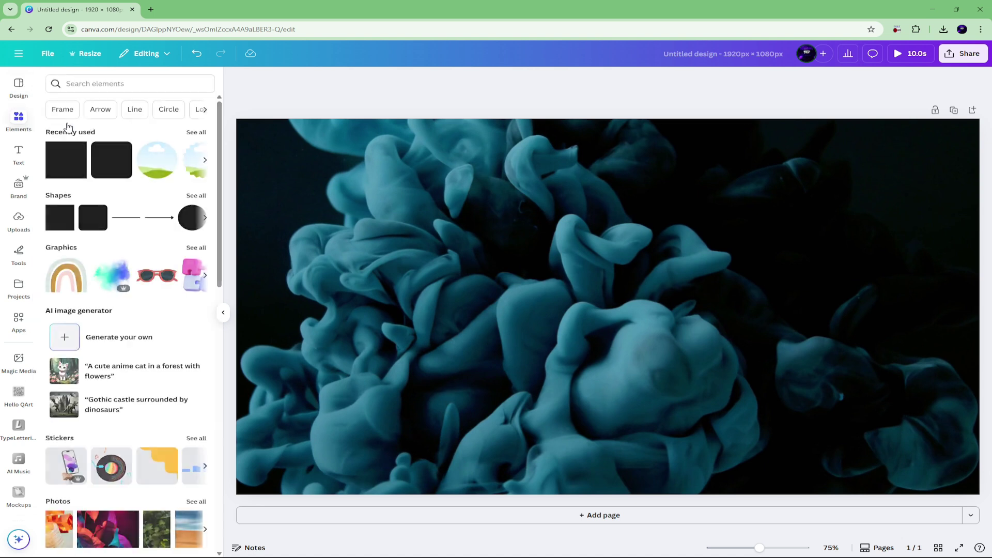
Add a teal square and stretch it into a roughly 1,238 × 767 px rectangle on the left.
click(74, 171)
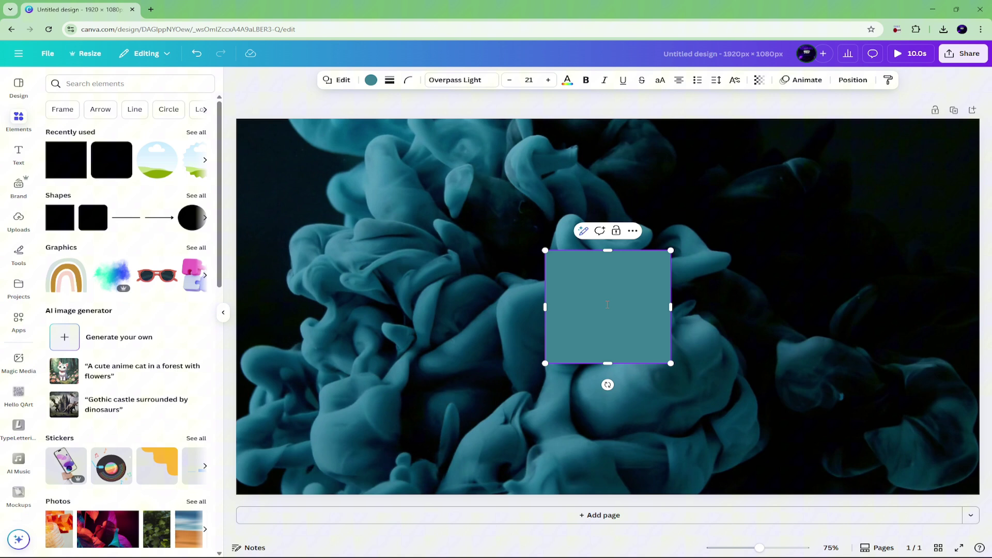
click(472, 193)
drag(615, 280, 341, 175)
drag(385, 258, 832, 413)
drag(613, 321, 609, 347)
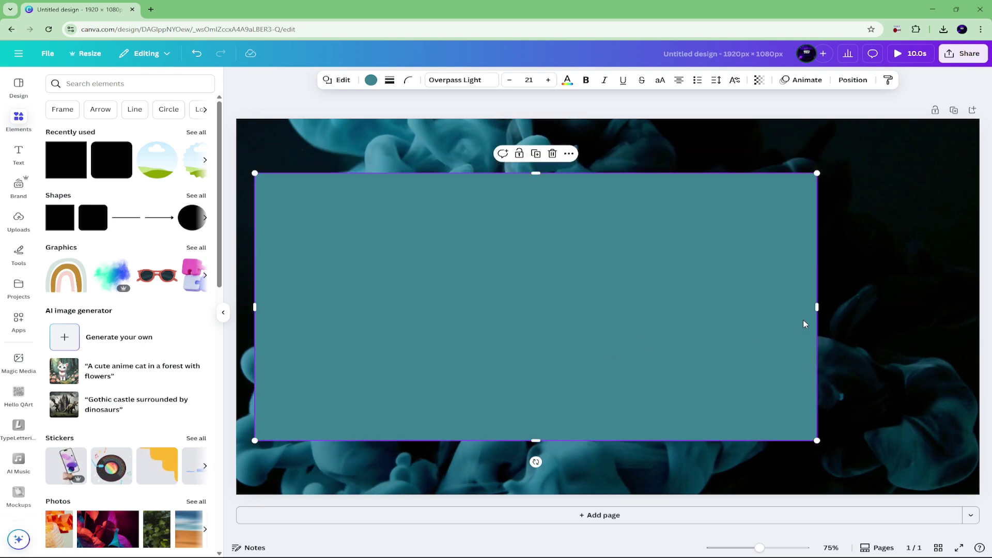
drag(815, 309, 735, 308)
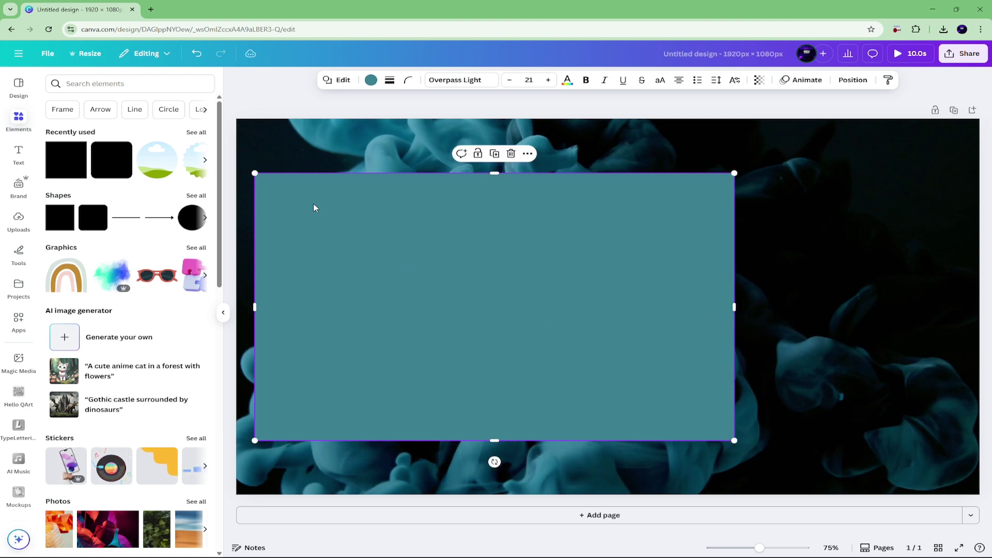
click(371, 80)
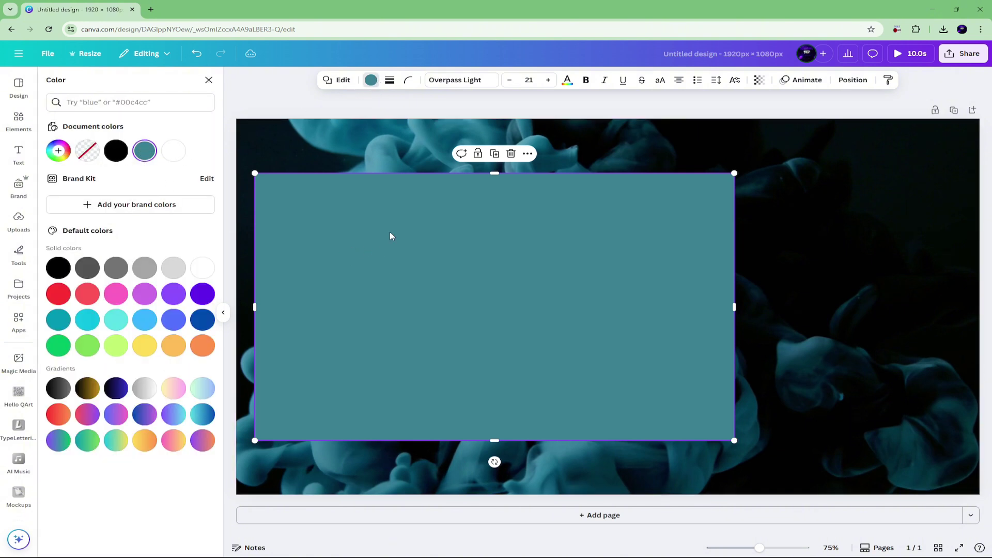
Set the teal rectangle's corner rounding to 50.
click(352, 163)
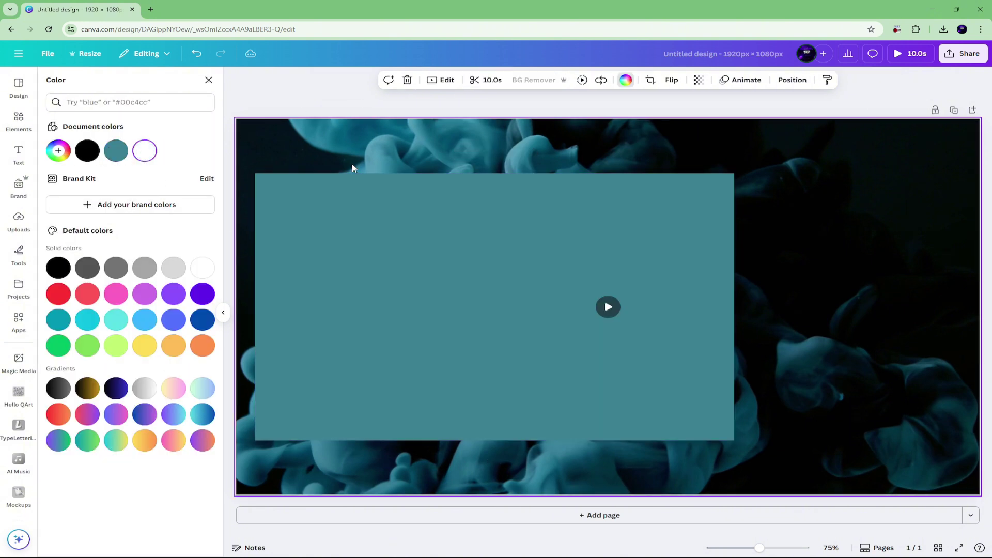
right_click(314, 198)
mouse_move(402, 313)
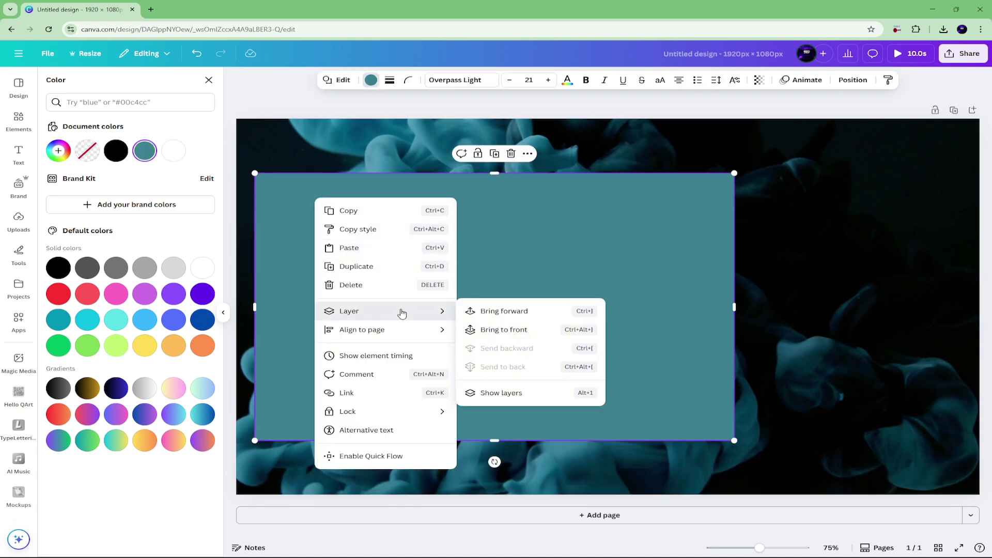
click(398, 212)
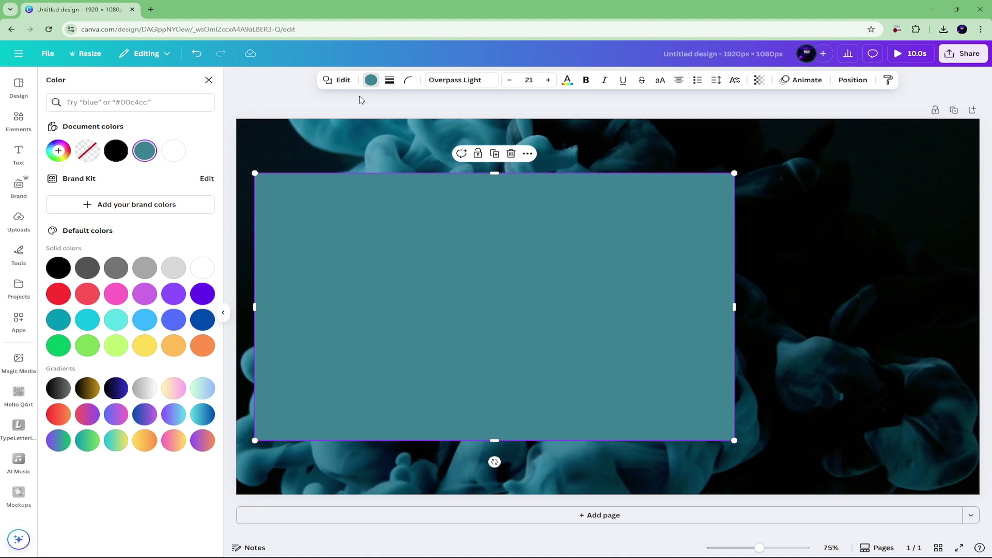
click(408, 80)
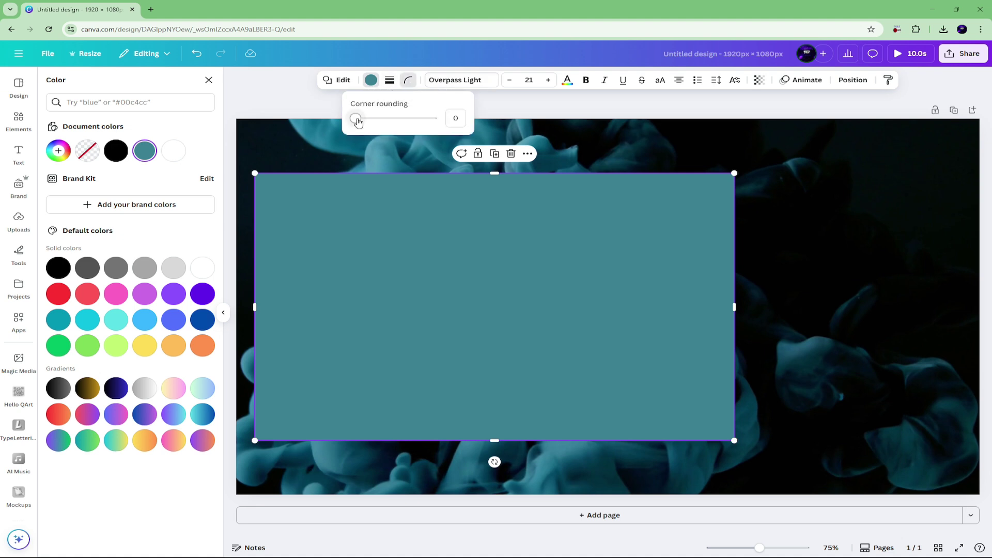
drag(358, 122, 363, 121)
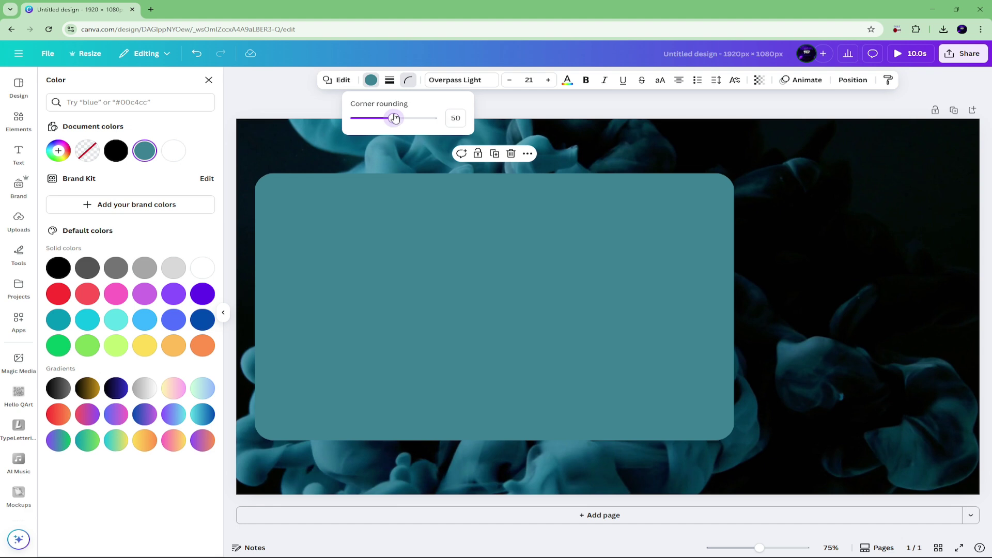
click(814, 196)
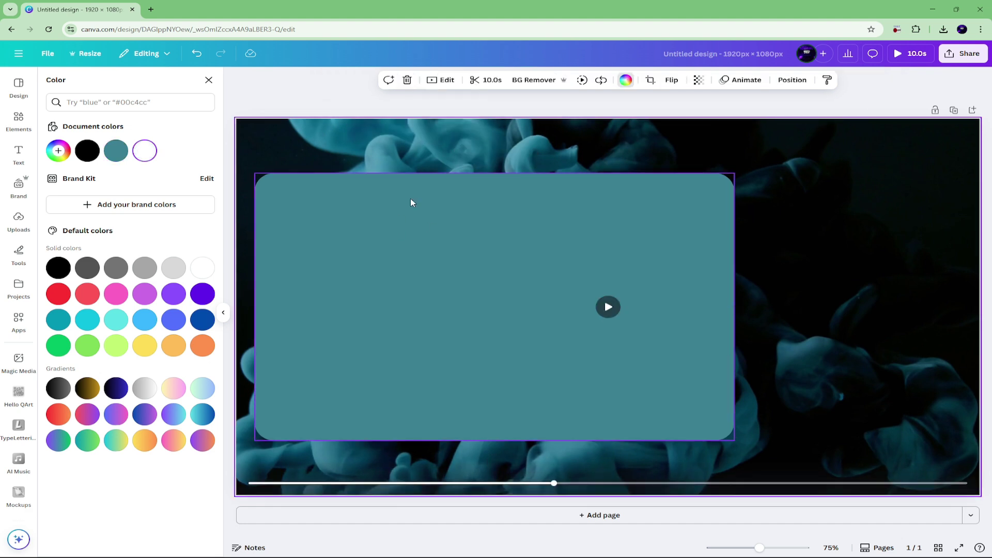
Duplicate the teal rounded rectangle and recolour one copy black.
right_click(363, 186)
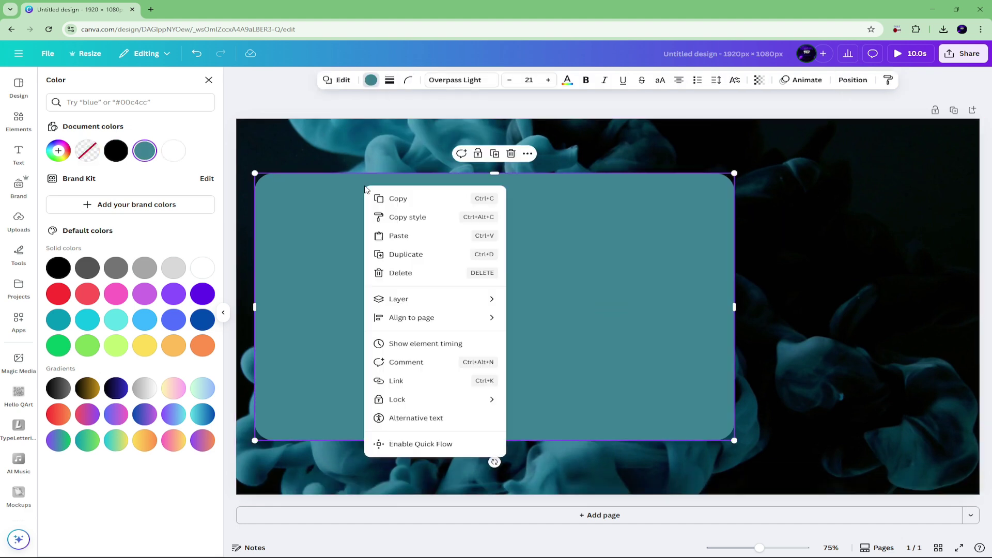
click(407, 256)
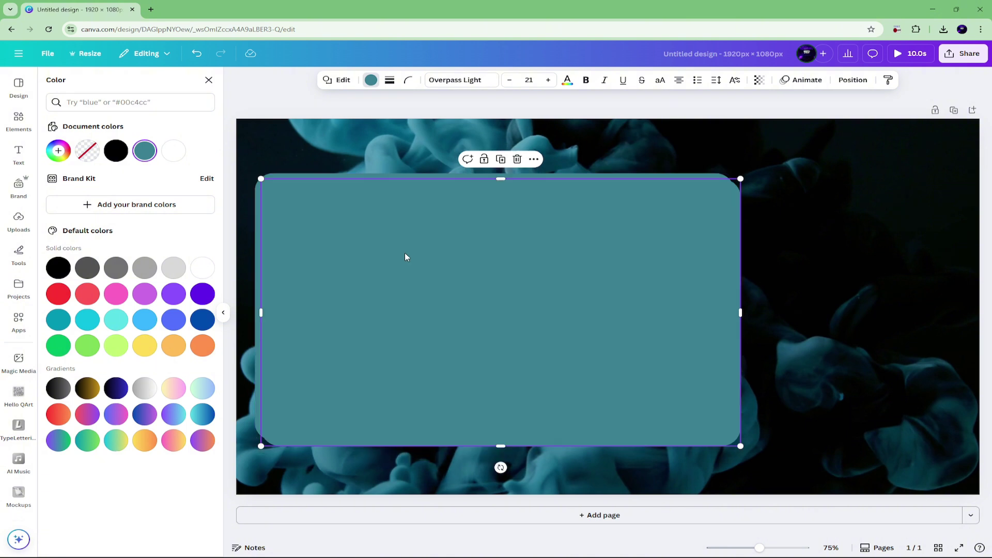
drag(386, 200, 387, 231)
click(382, 189)
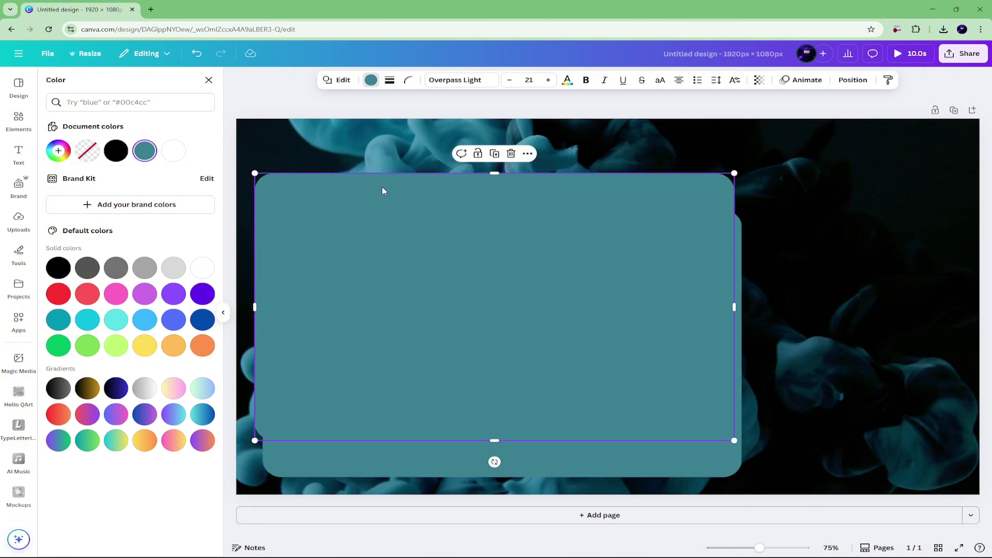
click(372, 82)
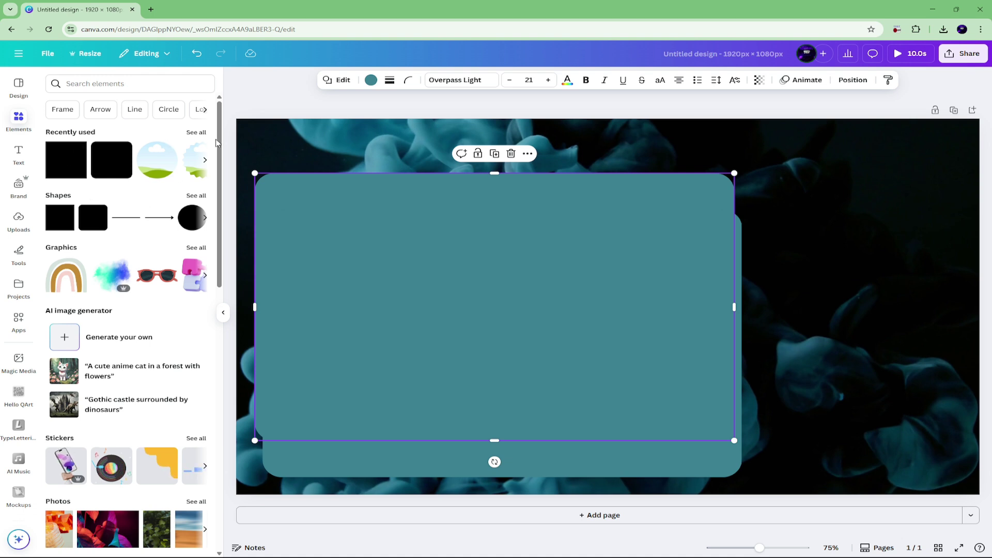
click(371, 80)
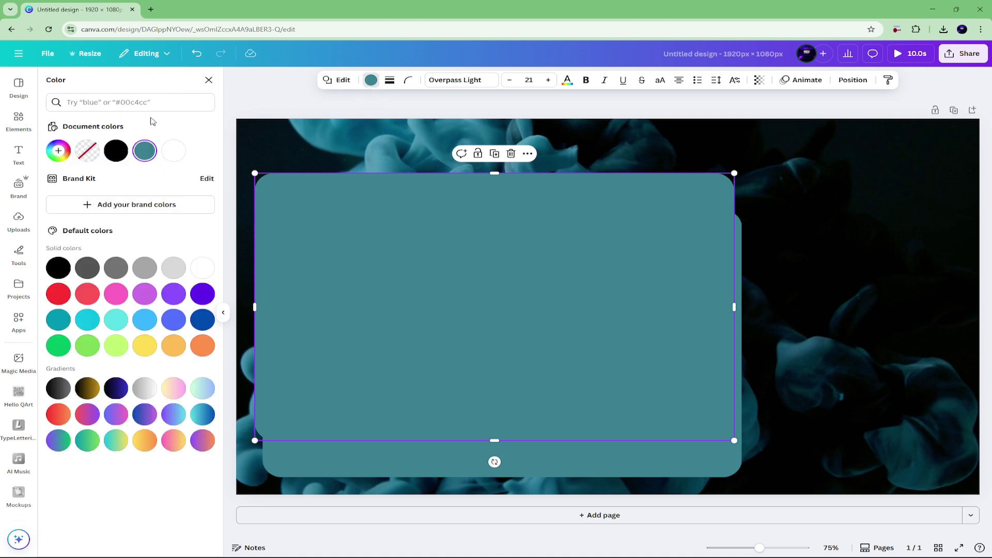
click(116, 150)
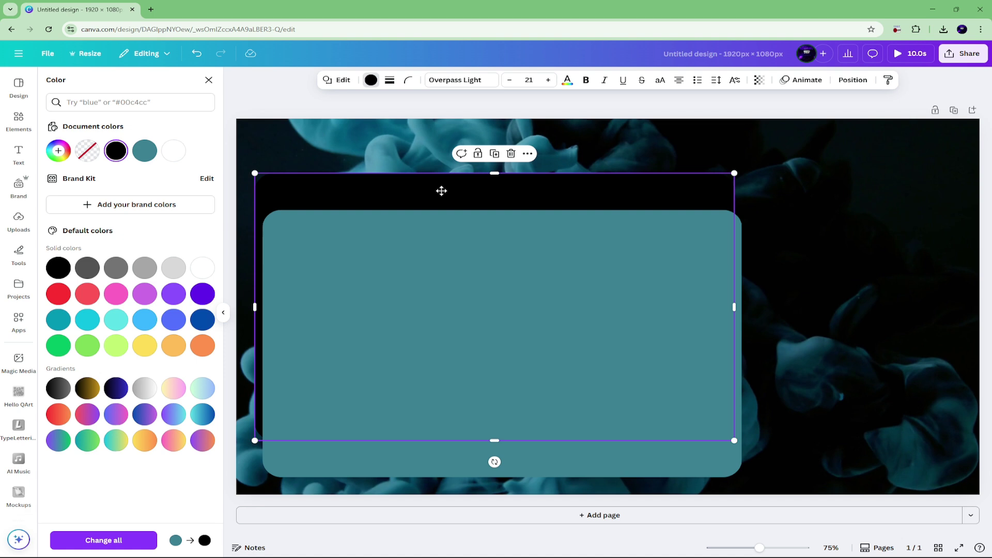
Bring the black rectangle forward and centre it, leaving a thin teal strip on top.
mouse_move(441, 191)
mouse_down()
mouse_move(451, 196)
mouse_move(439, 197)
mouse_up()
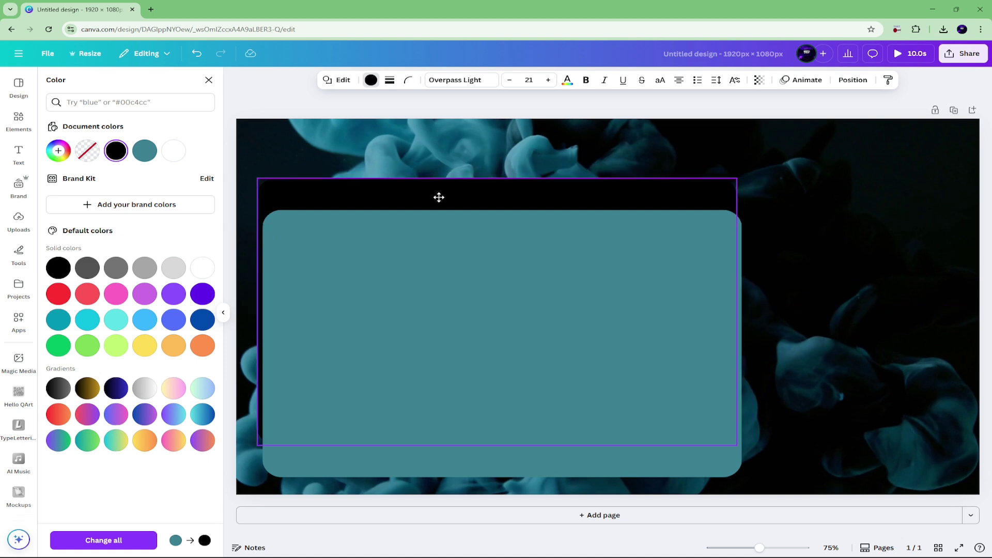
mouse_move(438, 237)
mouse_down()
mouse_move(430, 217)
mouse_move(459, 251)
mouse_move(445, 260)
mouse_move(437, 232)
mouse_move(449, 242)
mouse_up()
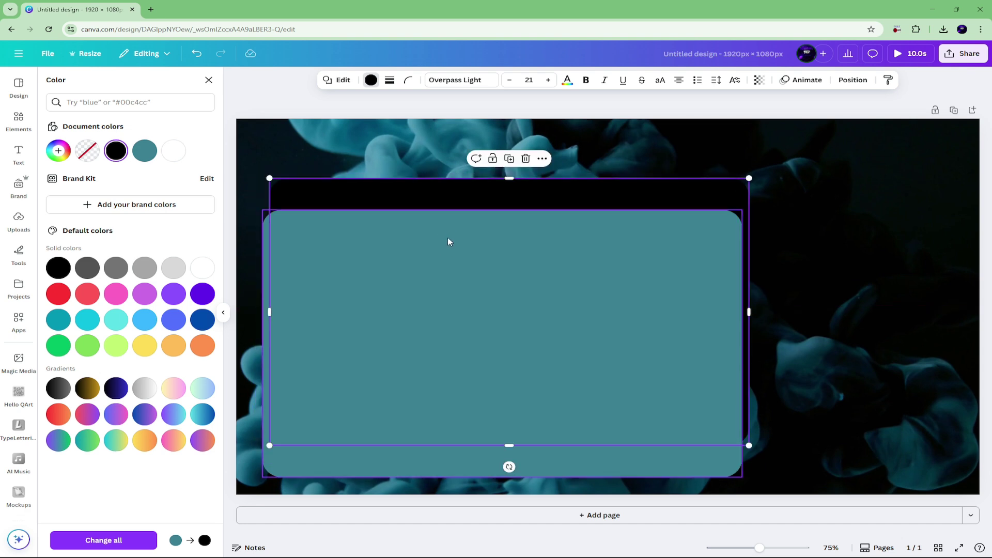
key(ctrl+])
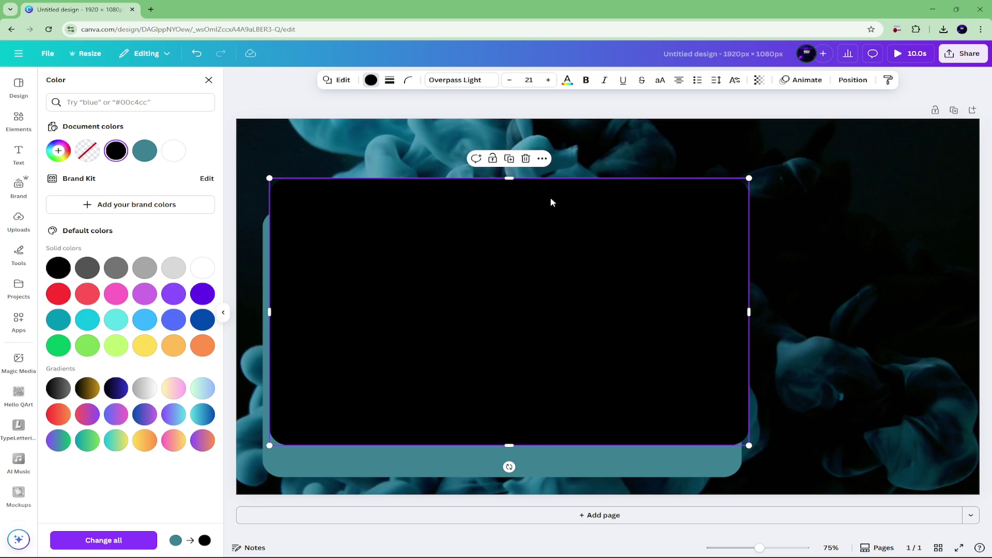
drag(549, 215, 549, 253)
right_click(558, 232)
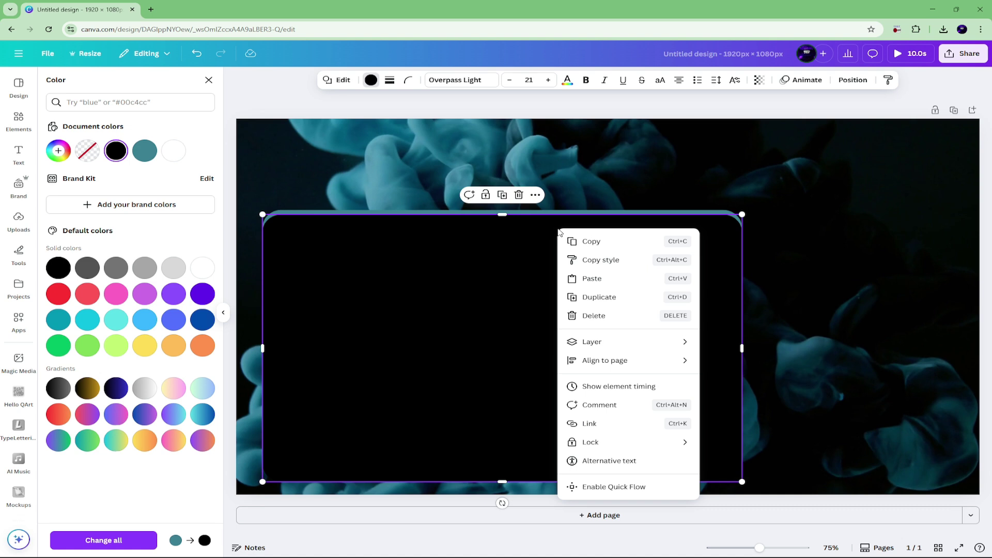
mouse_move(647, 342)
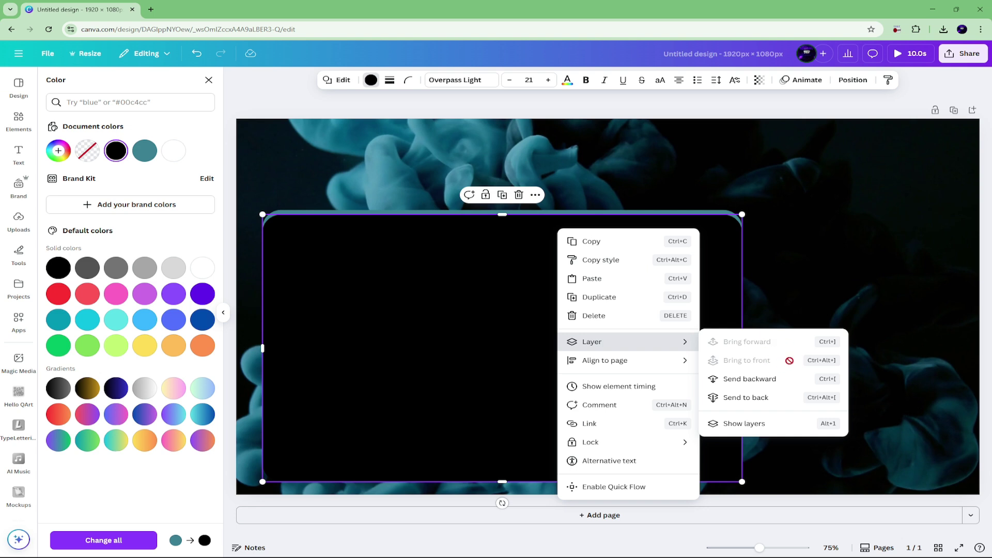
click(718, 186)
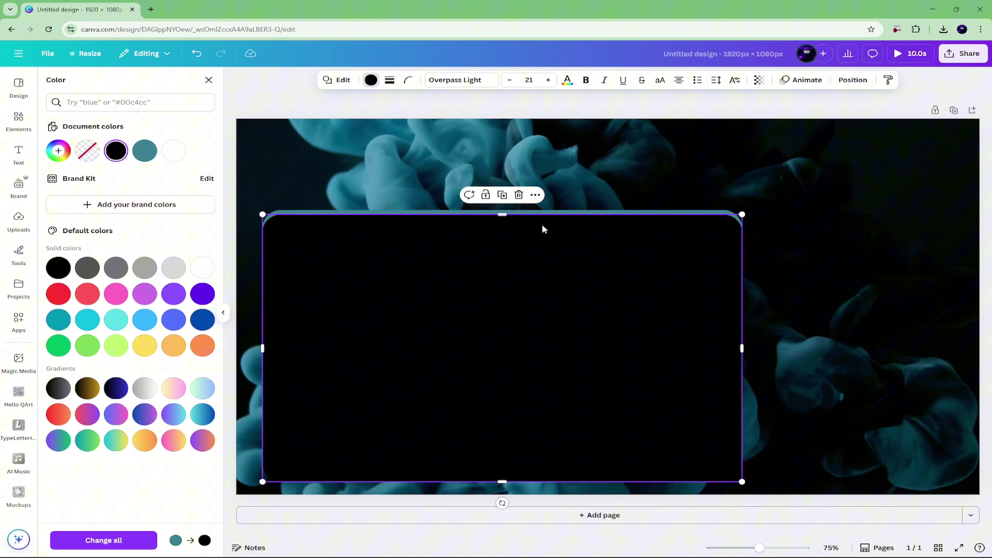
click(791, 219)
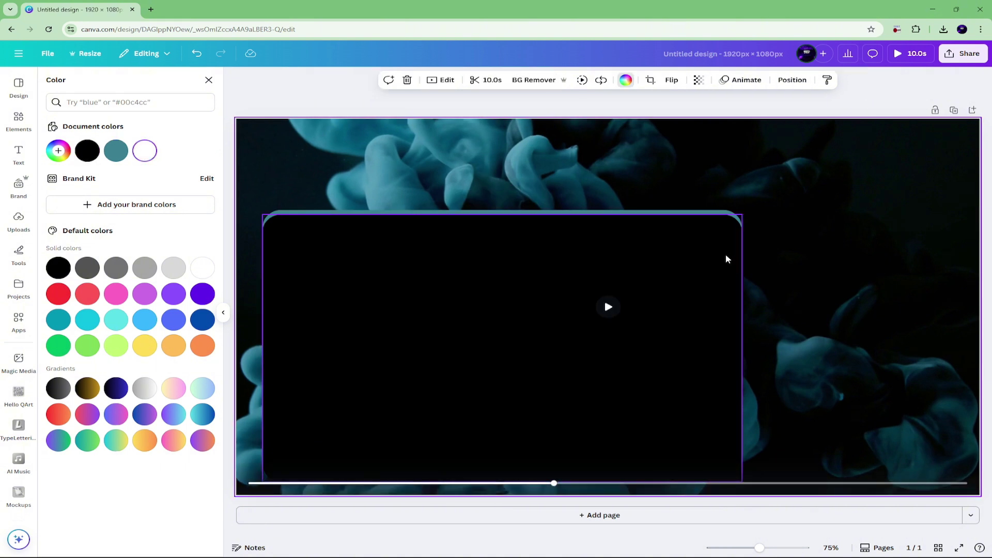
Move both frame rectangles to the upper-left and resize them to 1,250 × 775.
drag(790, 219, 666, 257)
drag(598, 273, 607, 230)
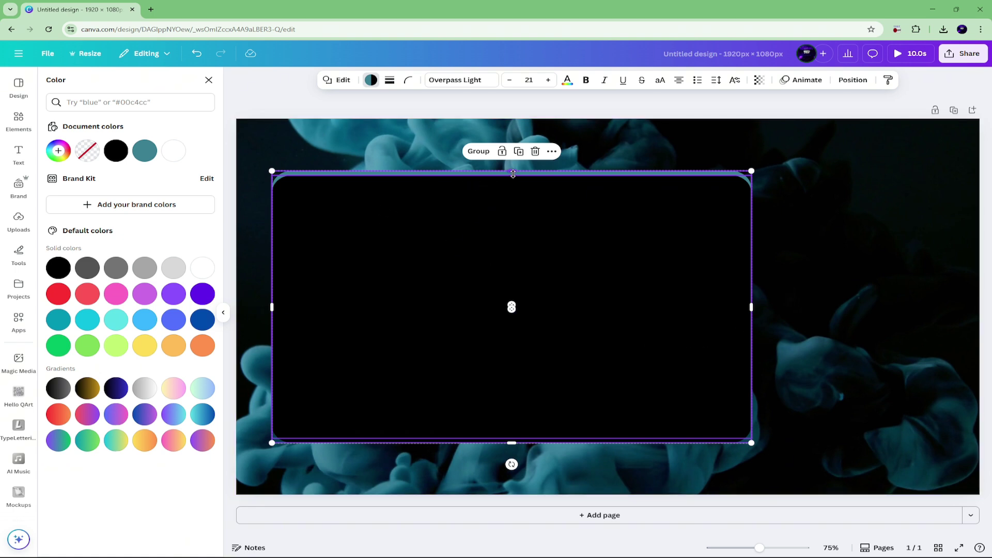
drag(569, 409, 560, 392)
click(778, 361)
mouse_move(629, 255)
mouse_down()
mouse_move(629, 230)
mouse_move(629, 241)
mouse_up()
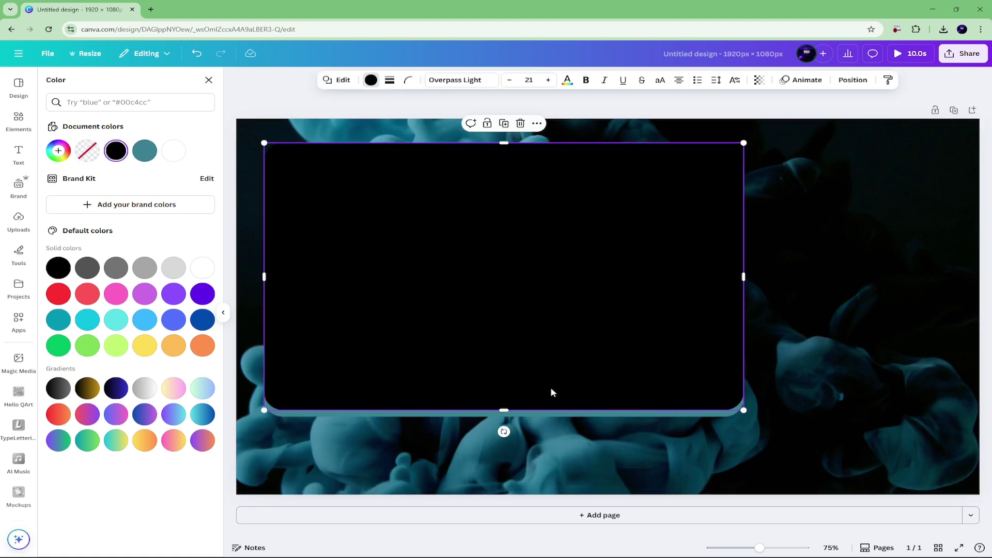
drag(744, 410, 722, 404)
Shift and widen the black rectangle so the teal border is even on all sides.
mouse_move(666, 358)
mouse_down()
mouse_move(689, 364)
mouse_move(681, 366)
mouse_up()
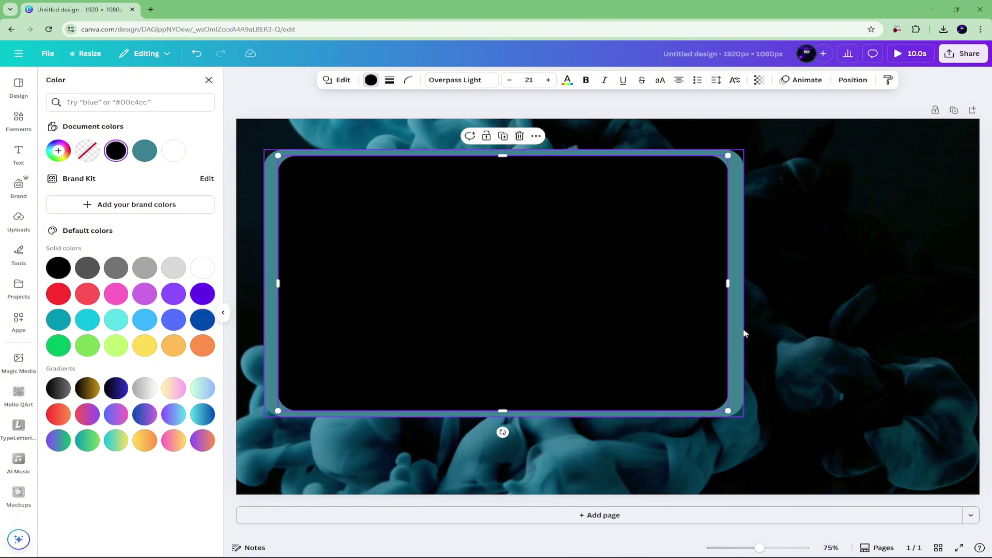
drag(729, 284, 741, 284)
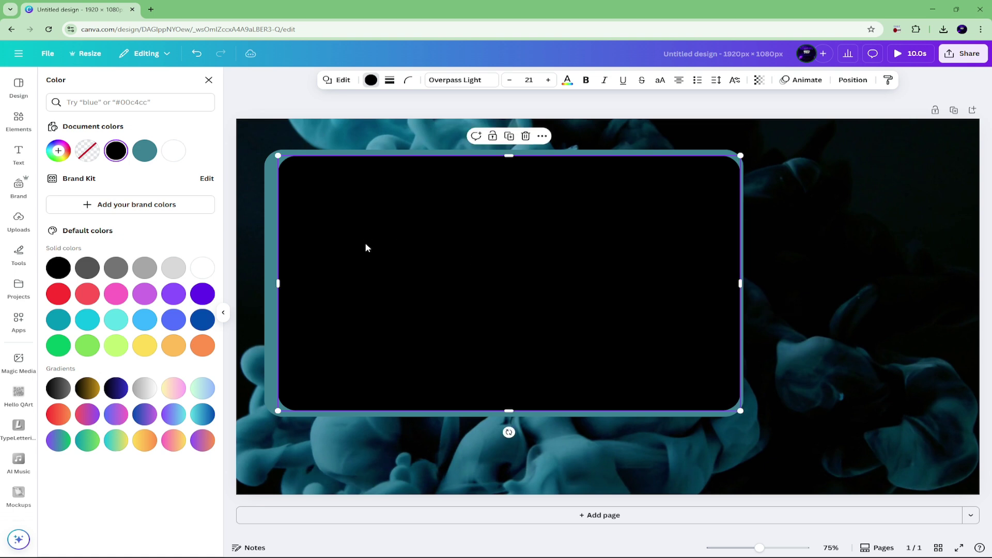
drag(278, 282, 269, 279)
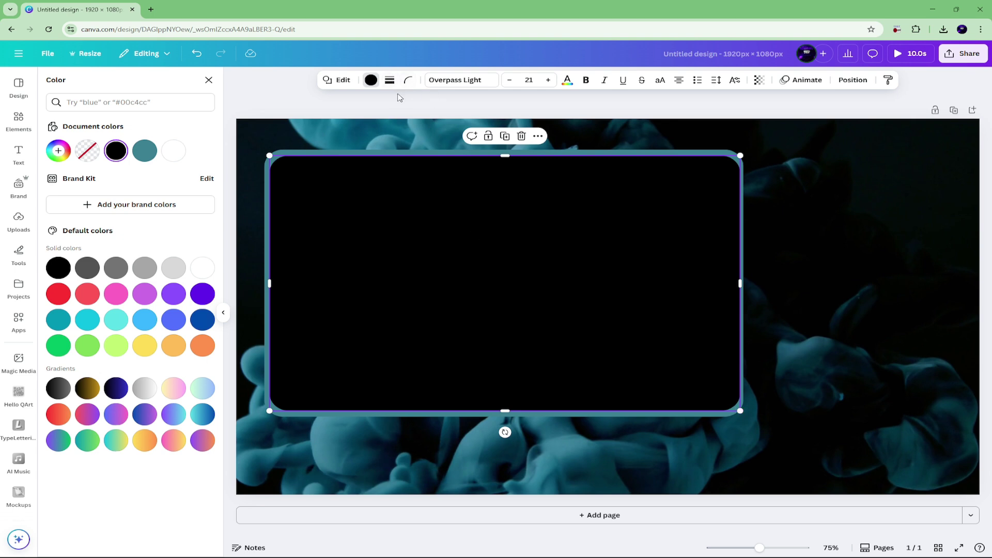
click(829, 208)
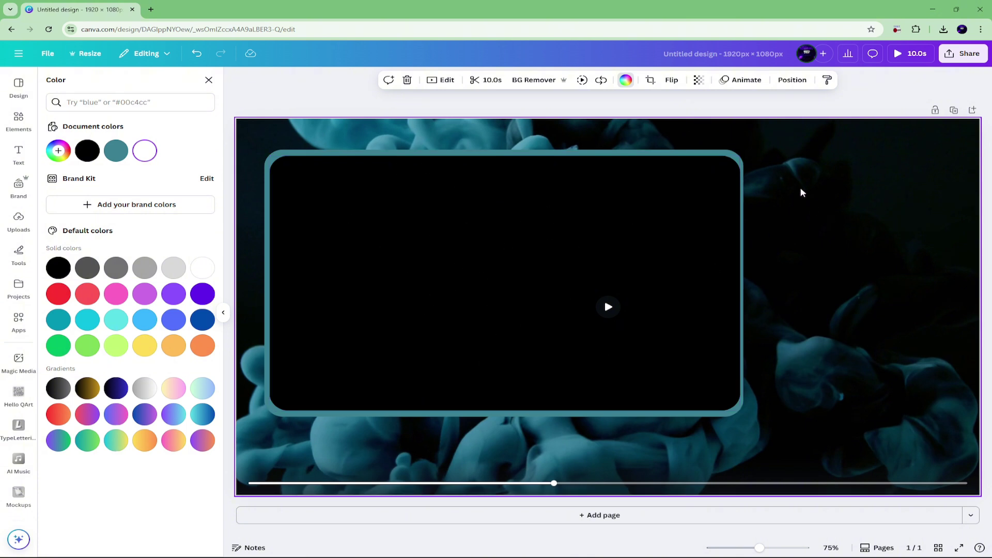
click(728, 212)
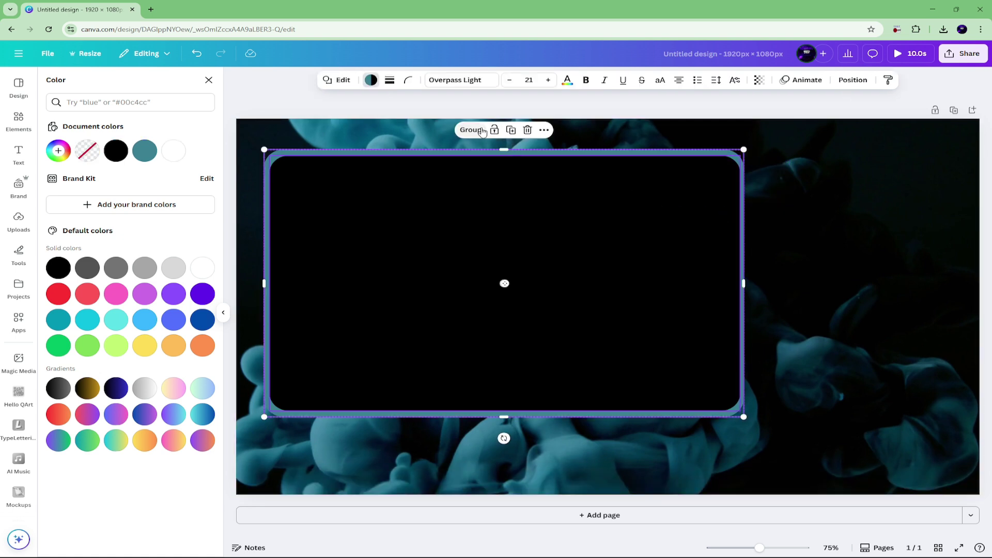
Duplicate the black panel and fill the copy with green.
right_click(651, 175)
key(Escape)
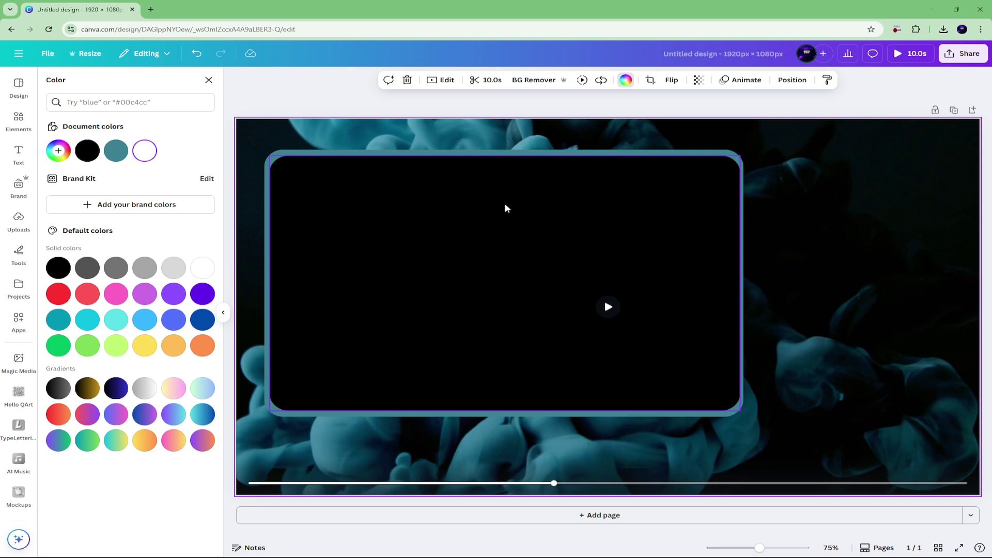
right_click(473, 203)
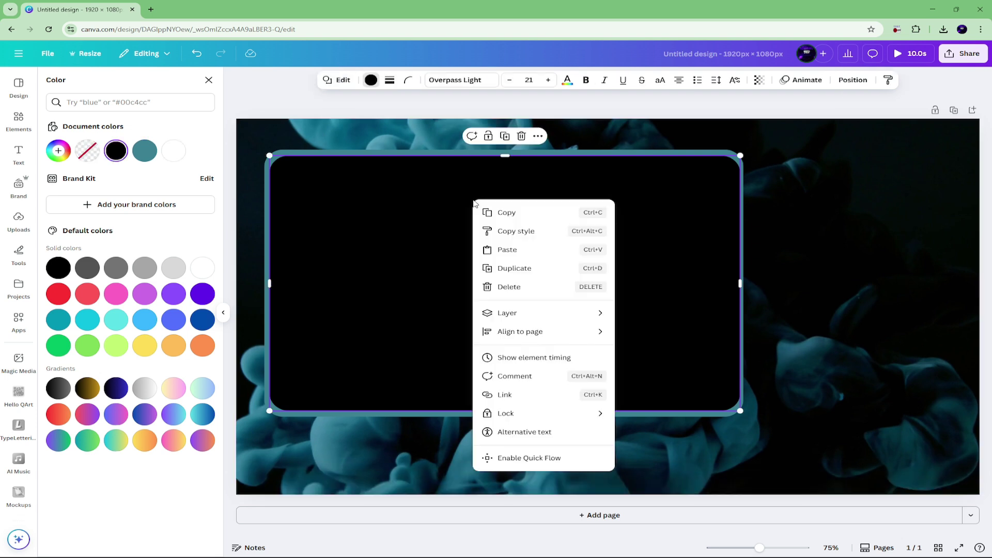
click(515, 268)
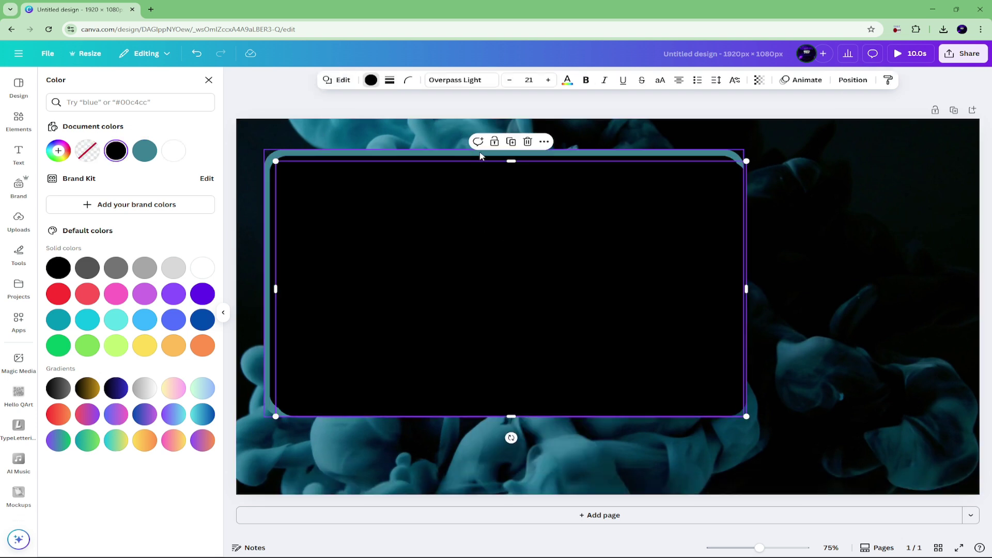
click(371, 80)
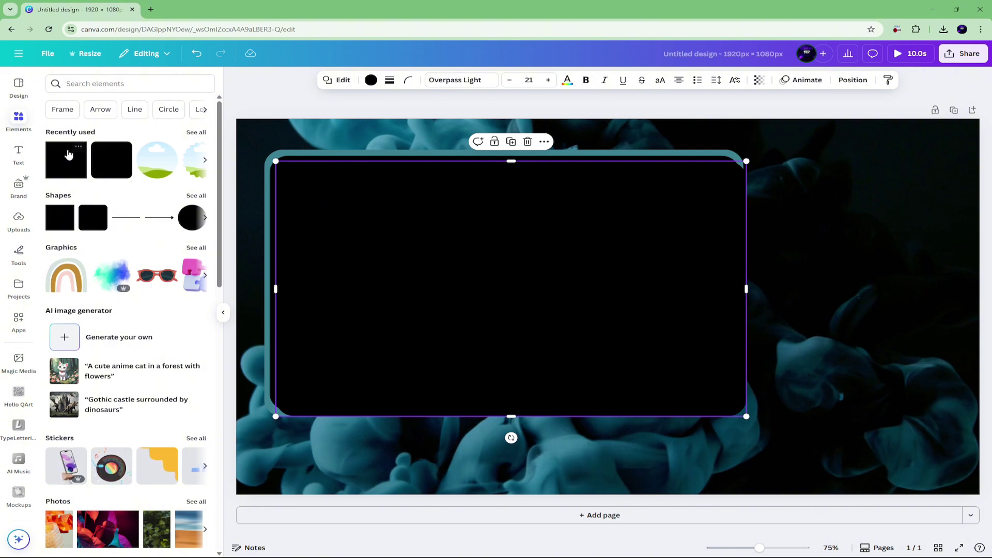
click(372, 81)
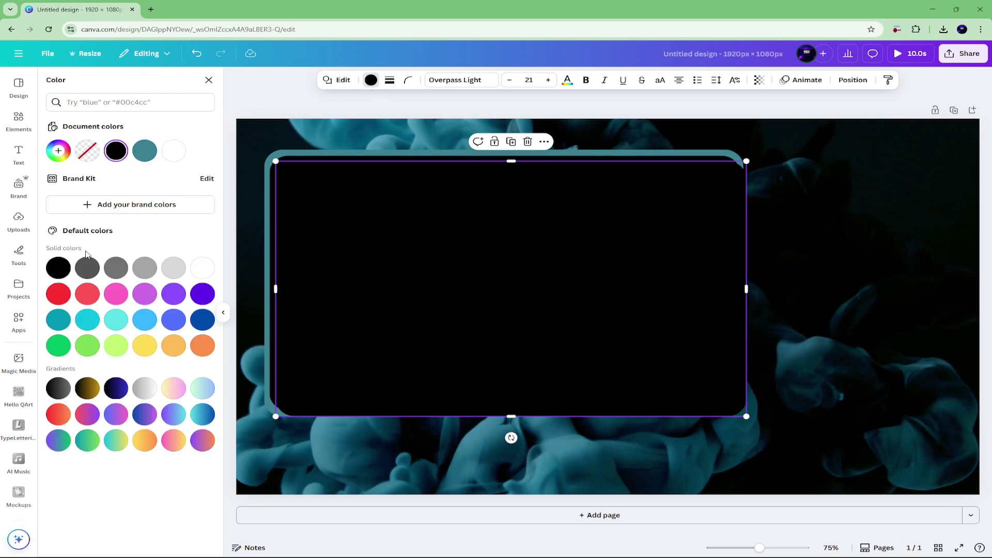
click(114, 352)
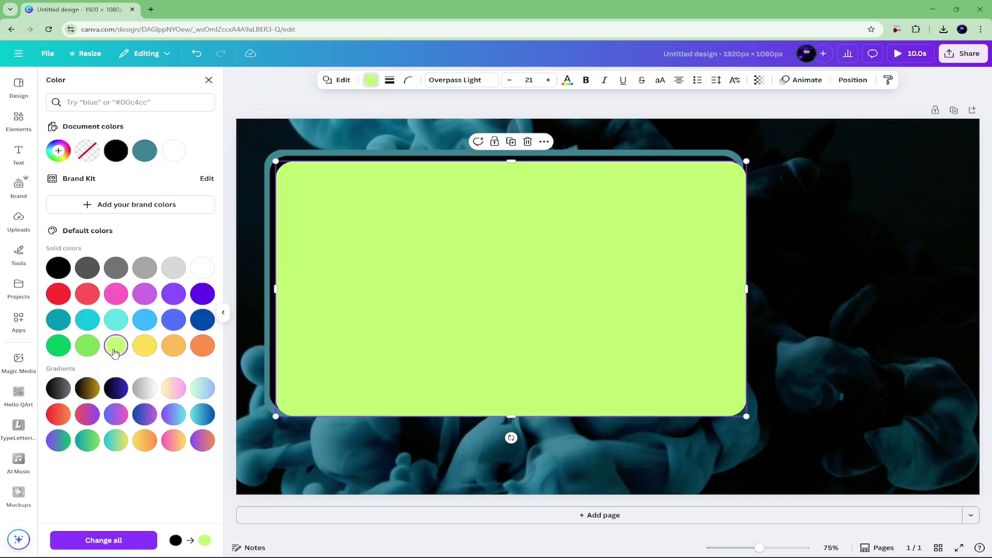
click(96, 351)
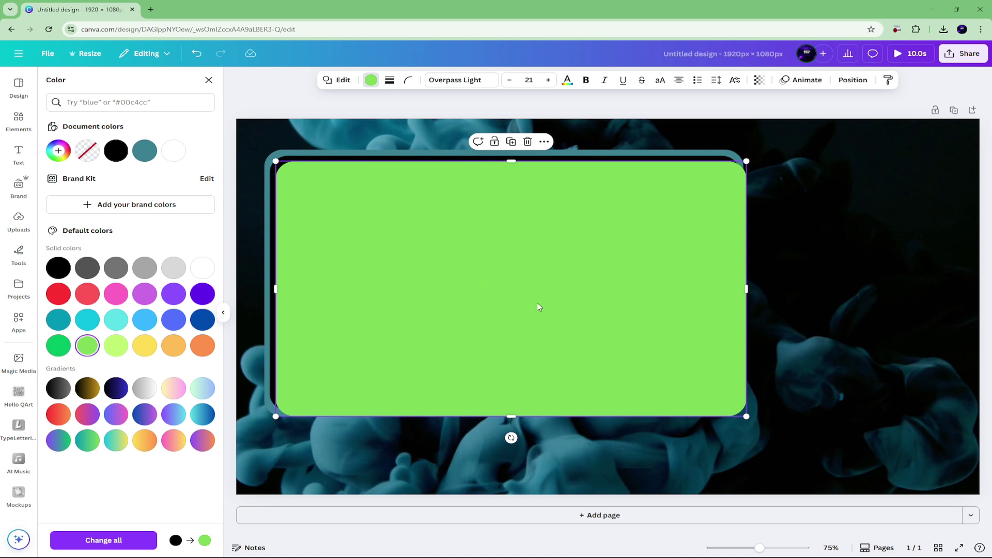
Resize the green panel to 1,156 × 698 and centre it inside the teal frame.
drag(716, 383, 712, 379)
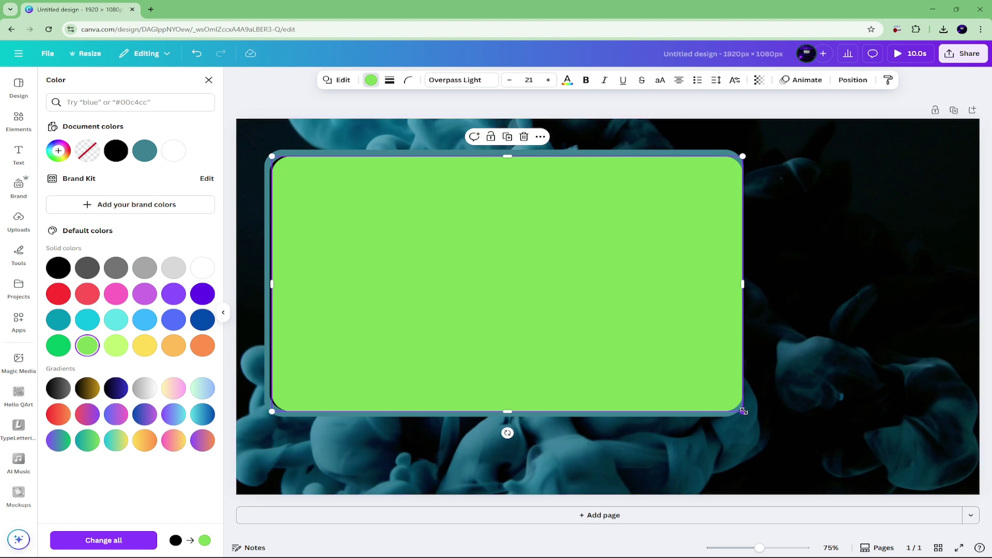
drag(743, 411, 726, 403)
drag(585, 343, 592, 347)
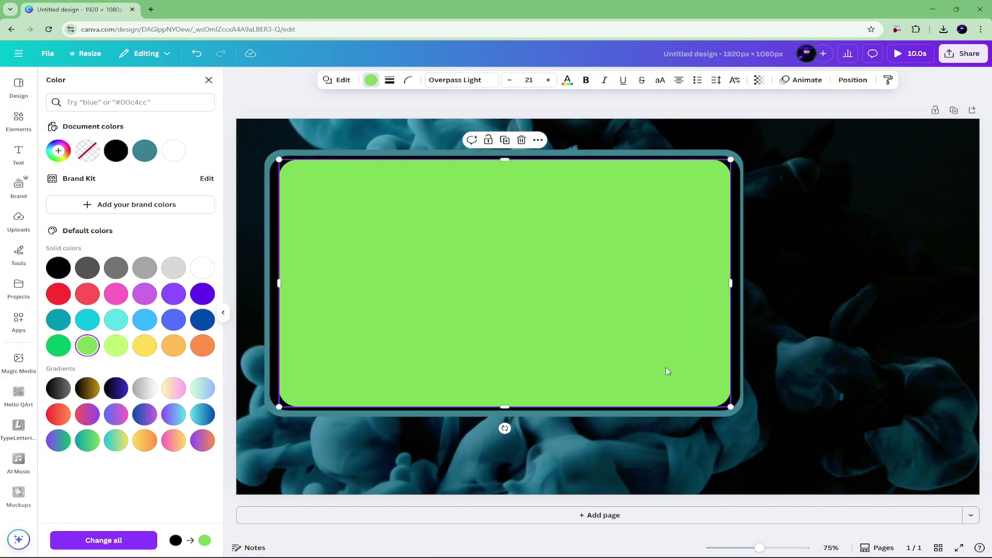
drag(667, 372, 671, 365)
Group the green, black and teal parts into one frame and move it slightly lower.
click(794, 226)
click(681, 201)
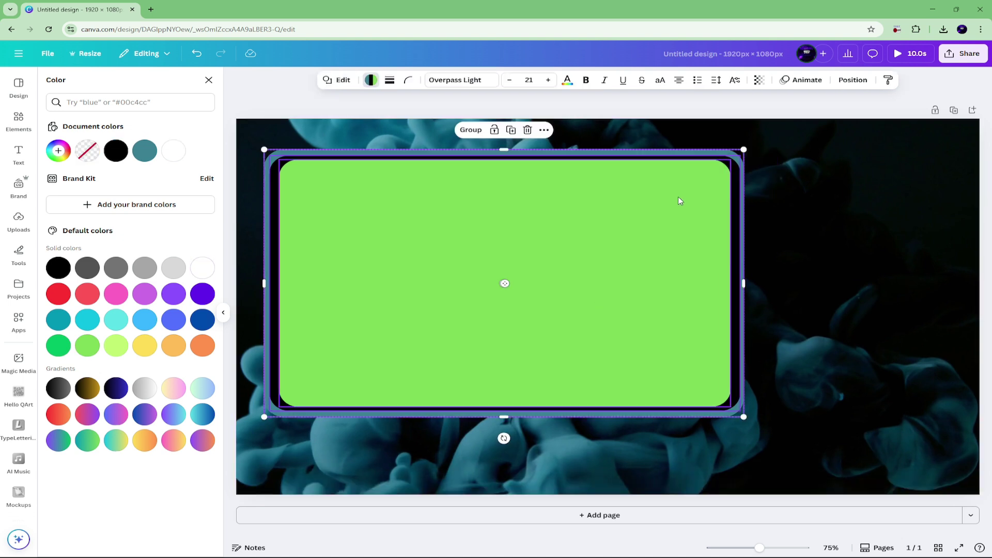
click(471, 130)
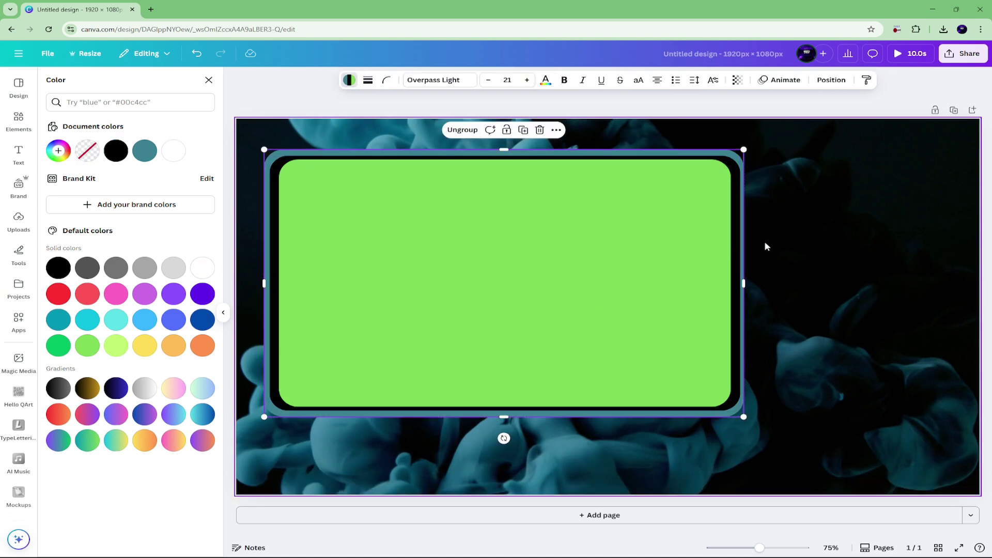
click(797, 231)
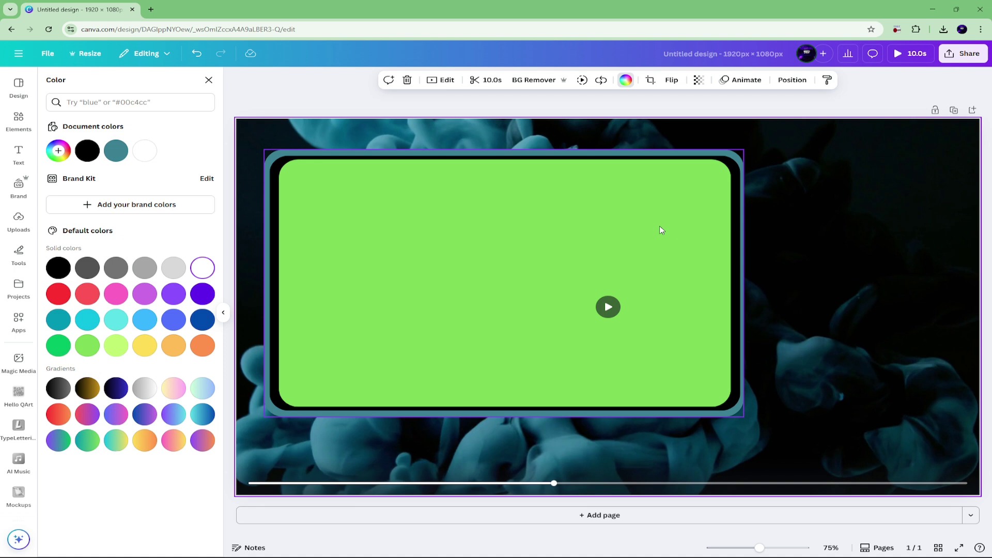
drag(529, 272, 505, 293)
click(807, 248)
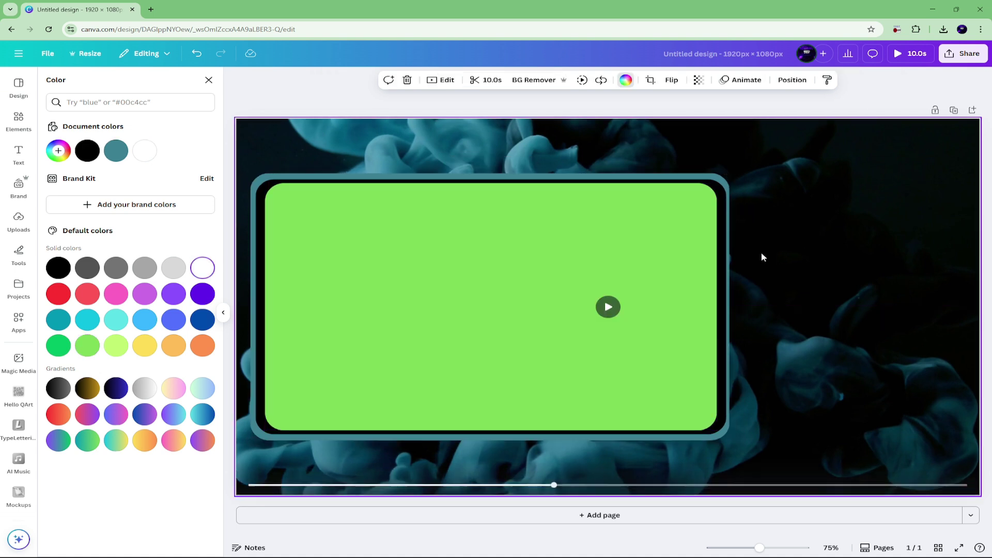
Duplicate the frame, narrow the copy, and place the narrow frame left and the wide frame right.
right_click(545, 230)
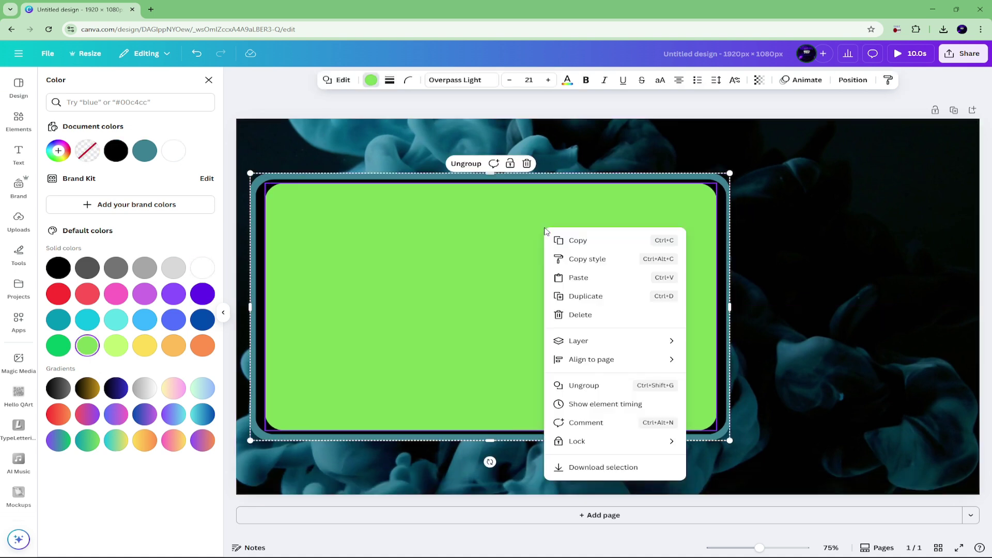
click(589, 296)
drag(497, 284, 732, 274)
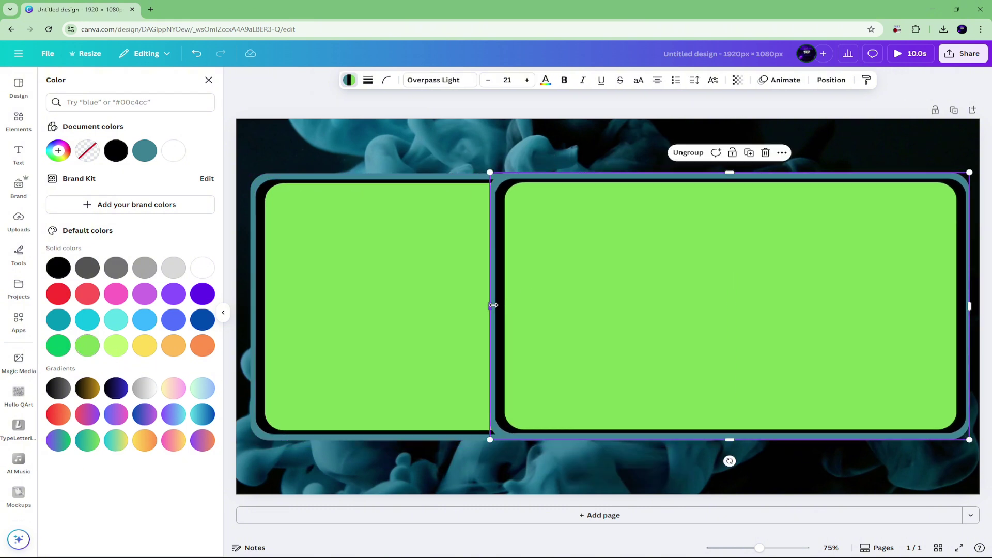
drag(493, 305, 736, 296)
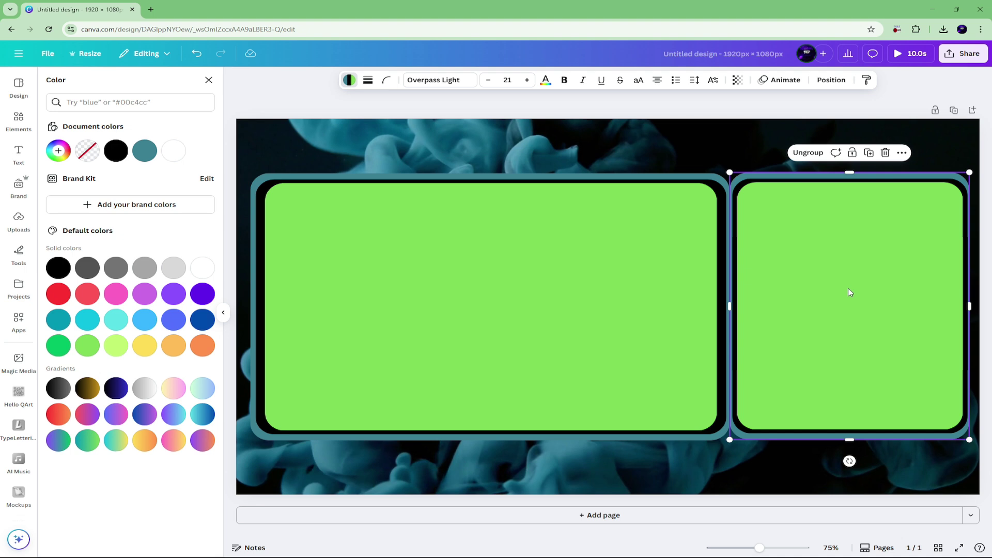
drag(850, 293, 436, 288)
drag(612, 302, 848, 296)
drag(414, 267, 362, 274)
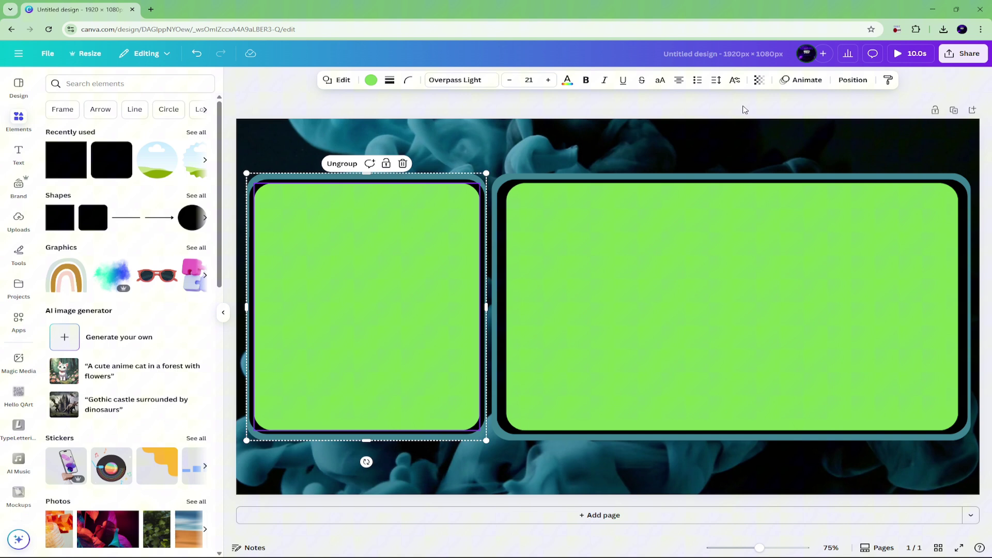
click(743, 109)
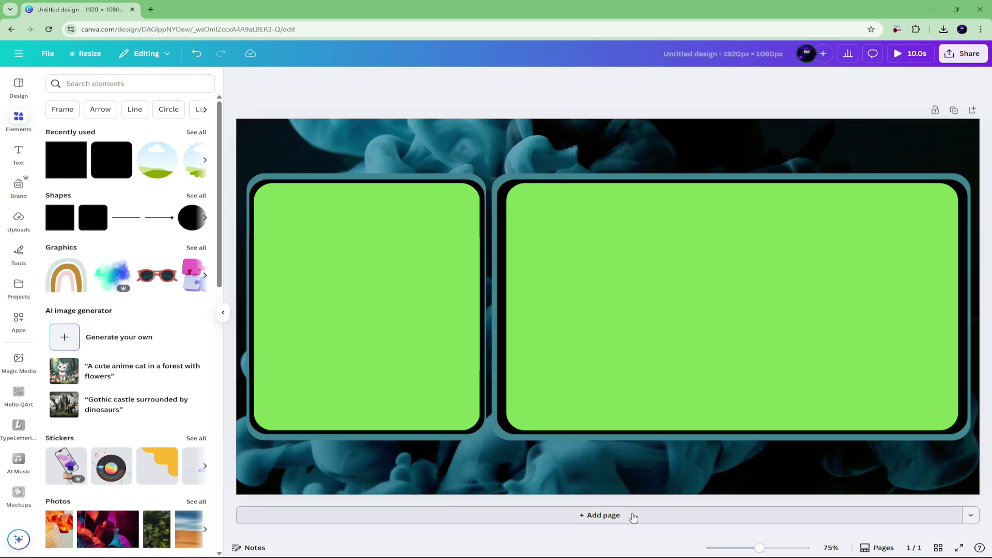
Duplicate the page, then replace the wide frame on page 2 with a copy of the narrow frame.
click(954, 110)
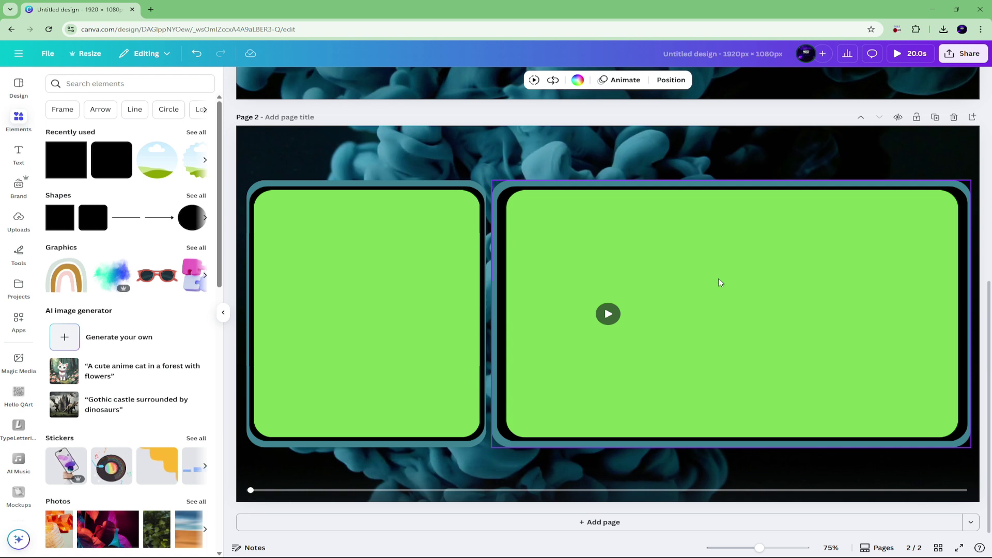
click(702, 248)
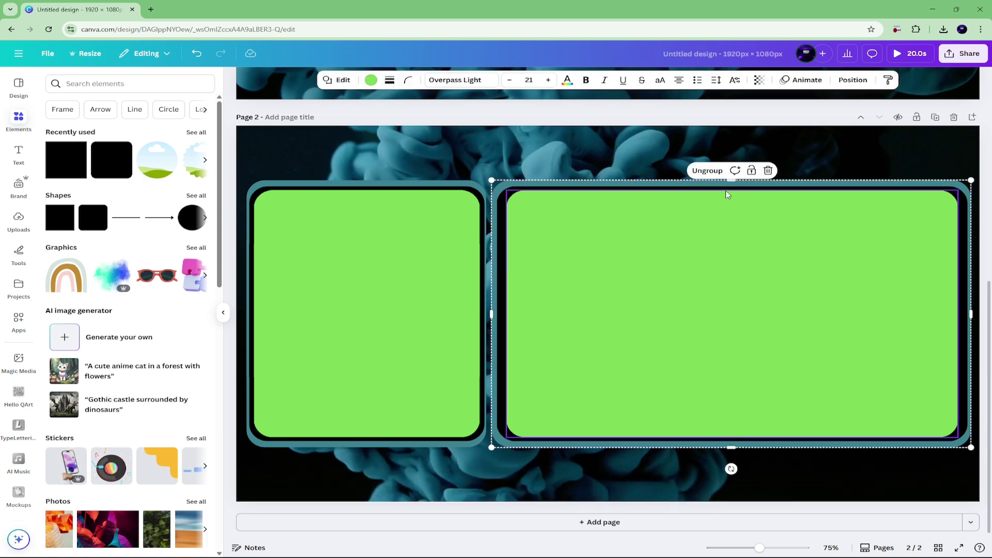
click(767, 161)
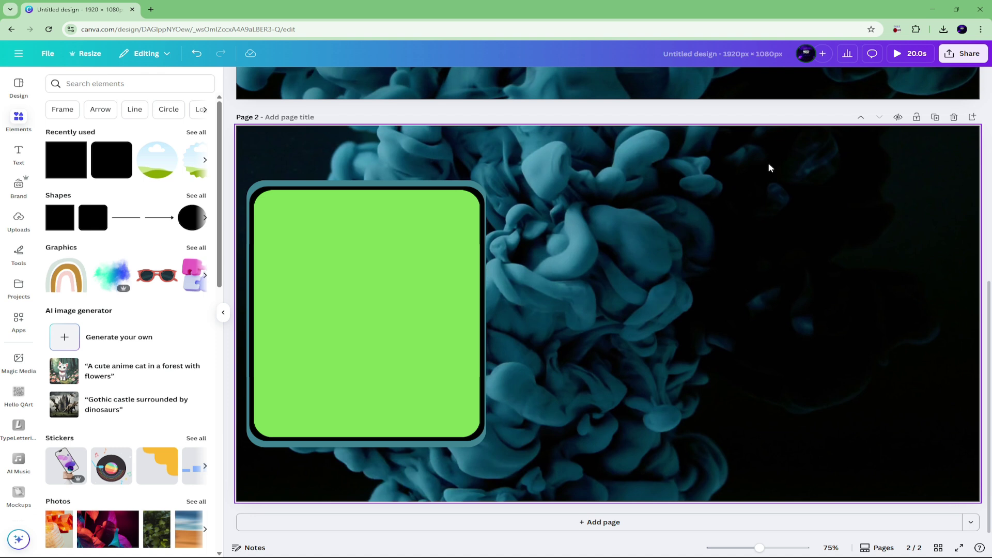
click(441, 190)
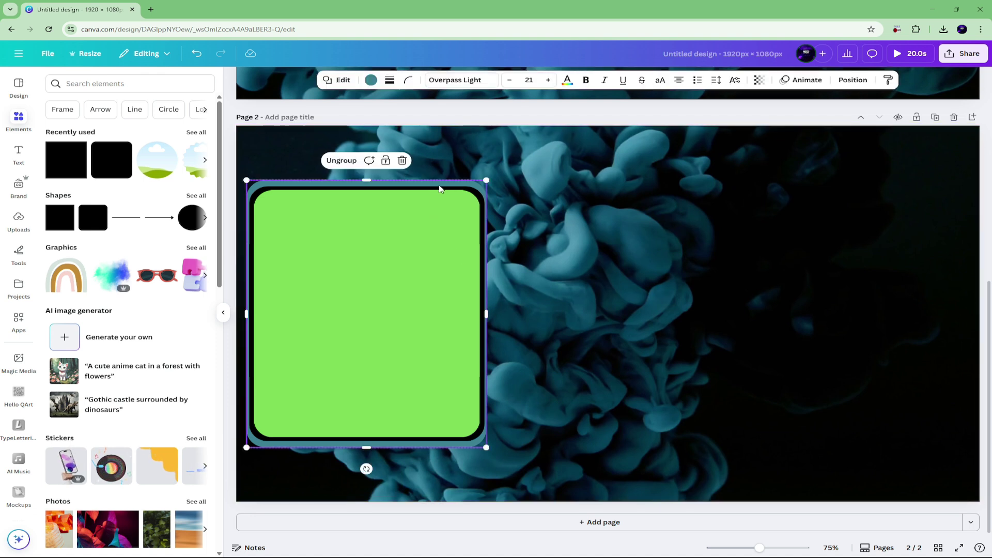
click(399, 230)
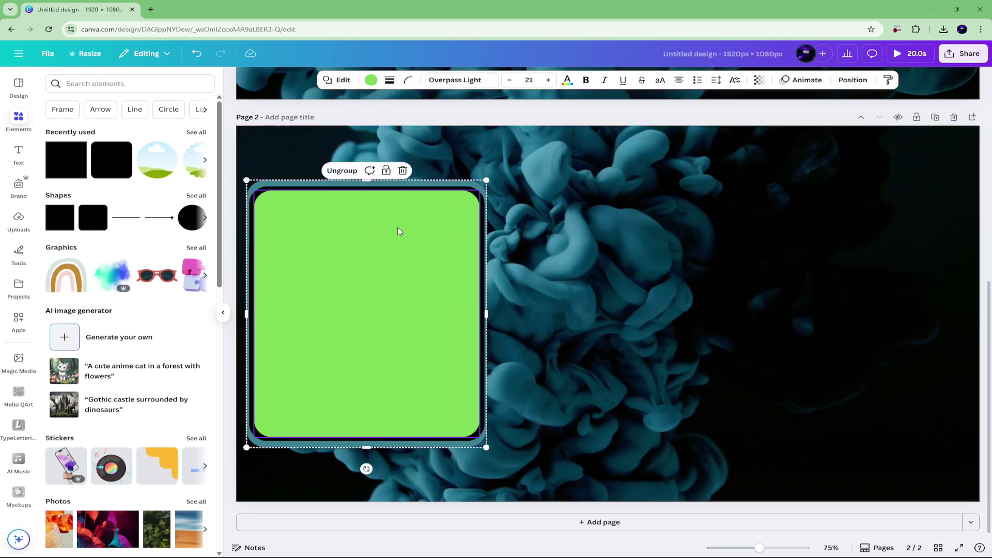
right_click(399, 230)
click(411, 296)
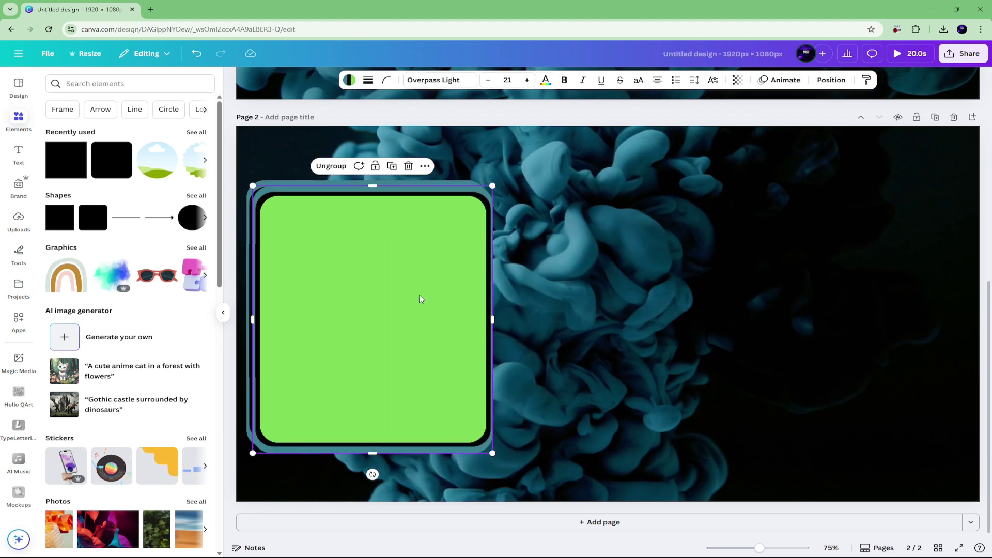
drag(420, 294, 643, 289)
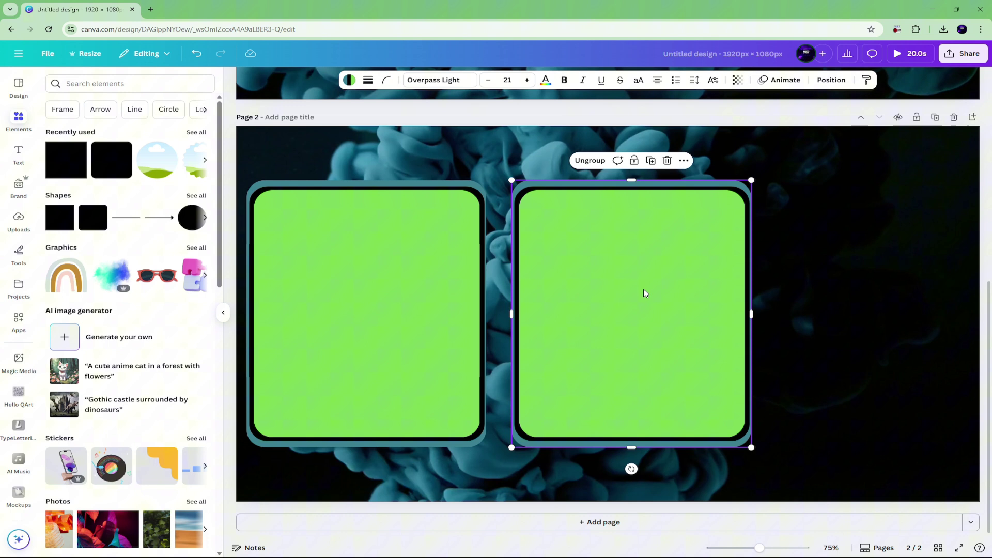
Add a third narrow frame and space the three frames evenly across page 2.
key(ctrl+d)
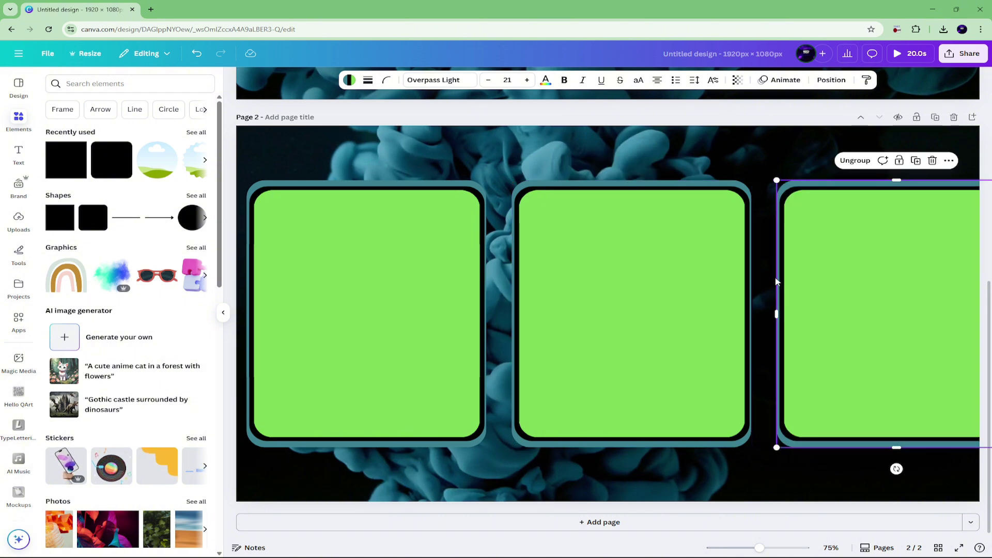
drag(681, 274, 667, 275)
click(831, 281)
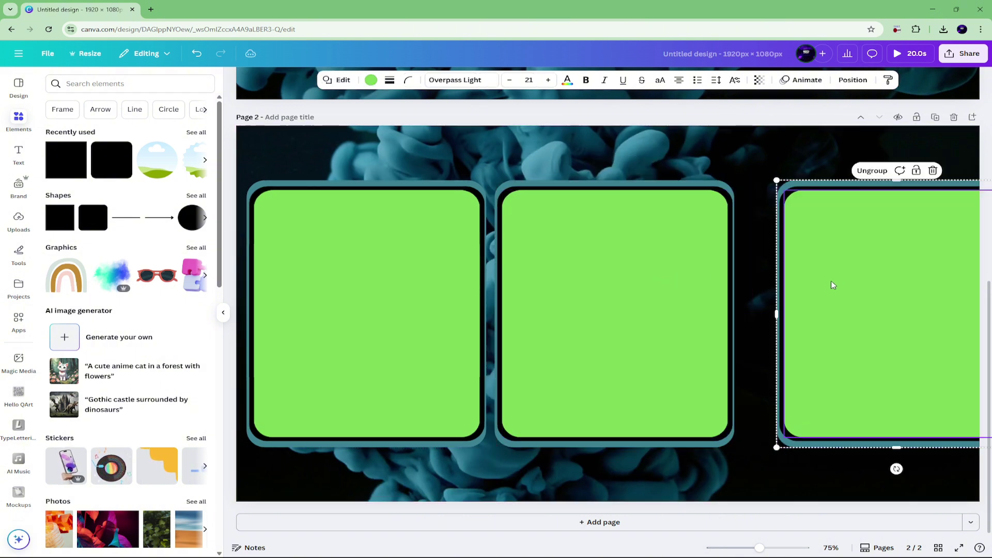
drag(831, 282, 798, 281)
click(621, 285)
drag(621, 286, 618, 286)
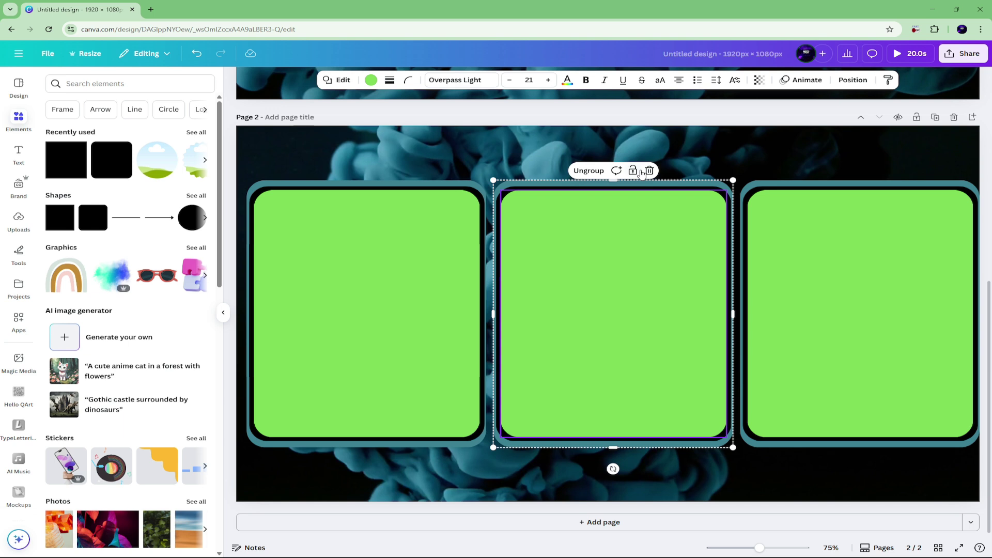
click(427, 290)
drag(427, 290, 418, 288)
drag(626, 302, 618, 303)
click(571, 146)
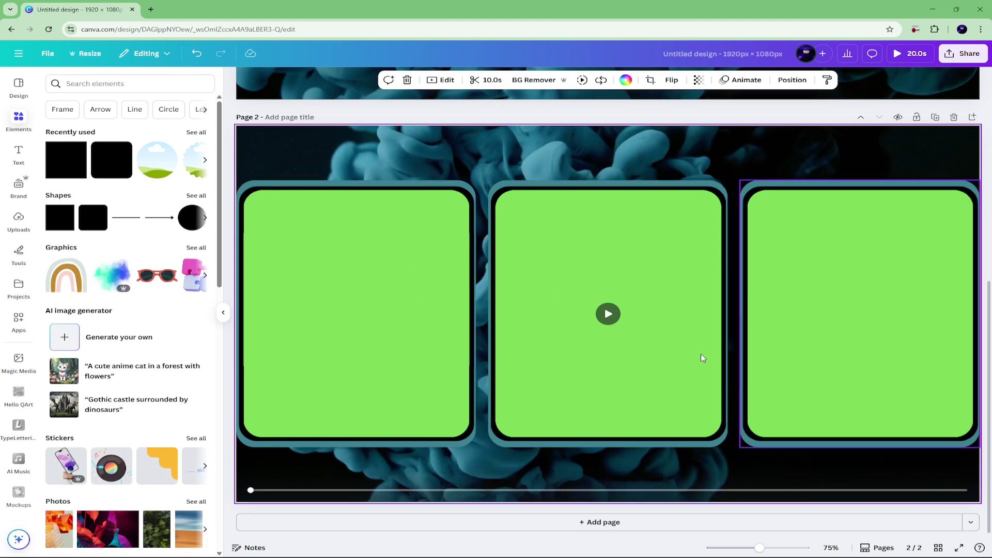
Delete the trial three-frame page 2.
scroll(626, 389, up, 4)
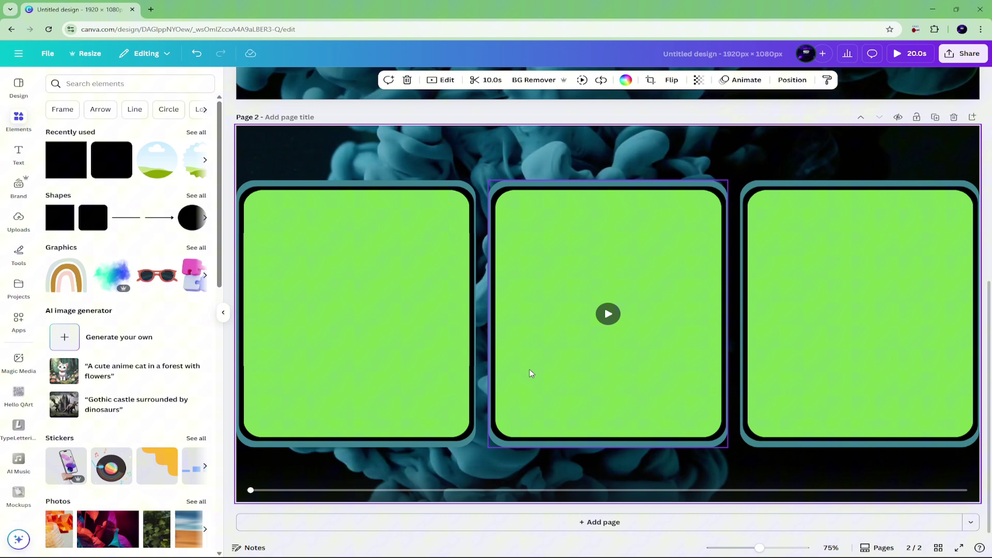
scroll(759, 218, up, 5)
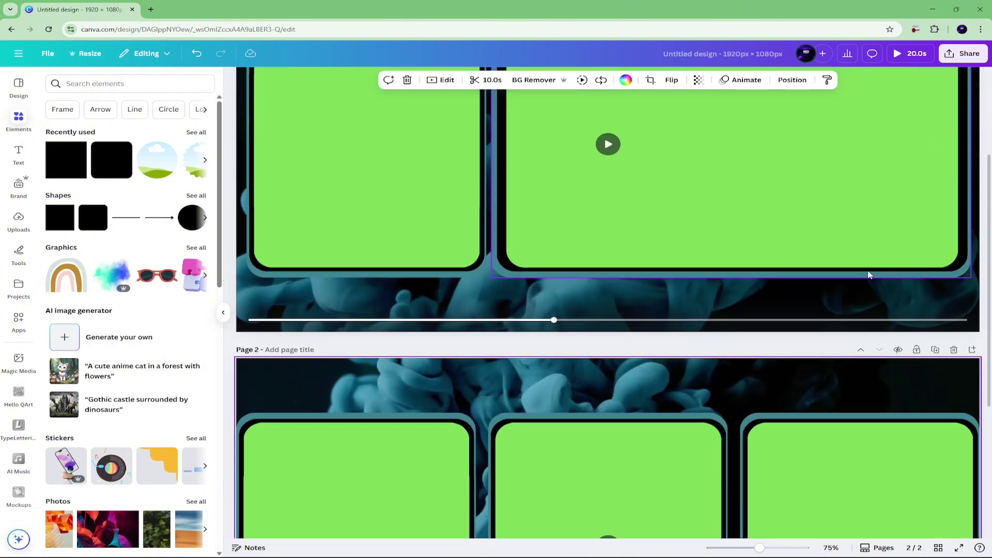
scroll(851, 274, up, 2)
scroll(907, 326, down, 5)
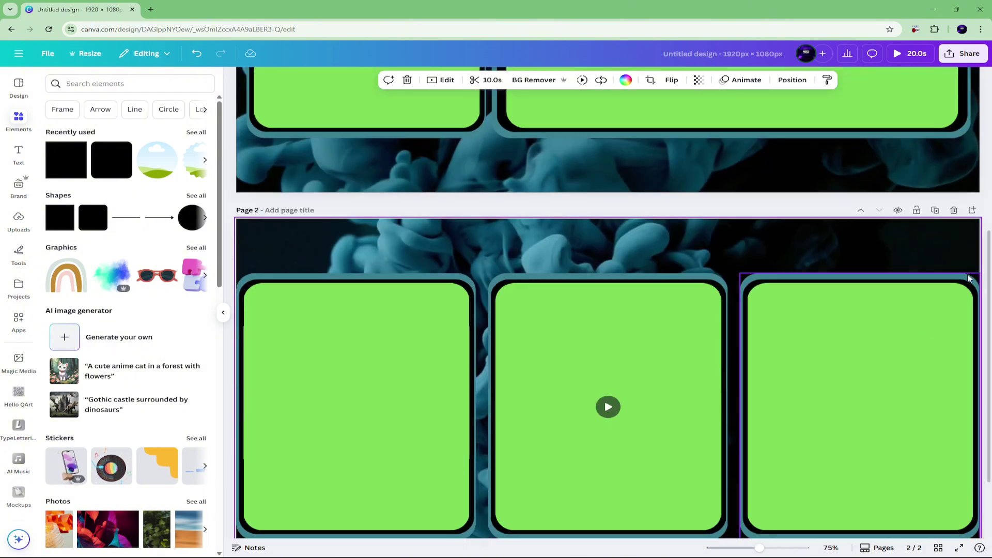
click(955, 211)
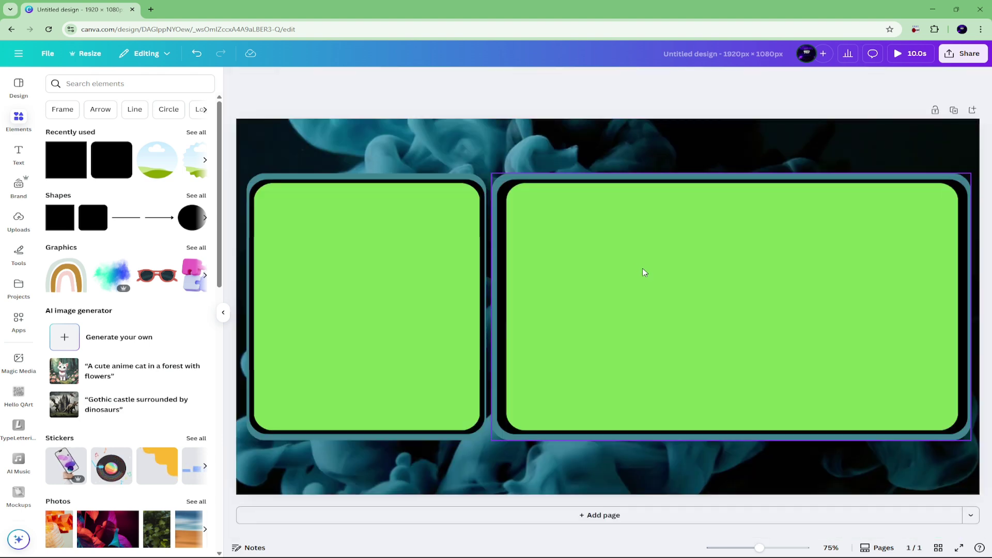
Download the single-page two-frame overlay as a 1080p MP4 video.
click(965, 53)
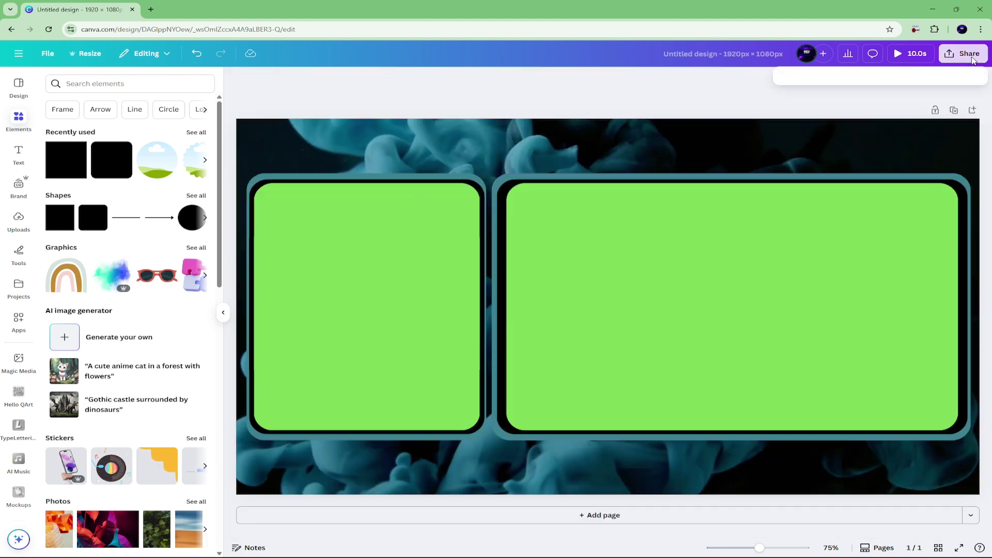
click(804, 247)
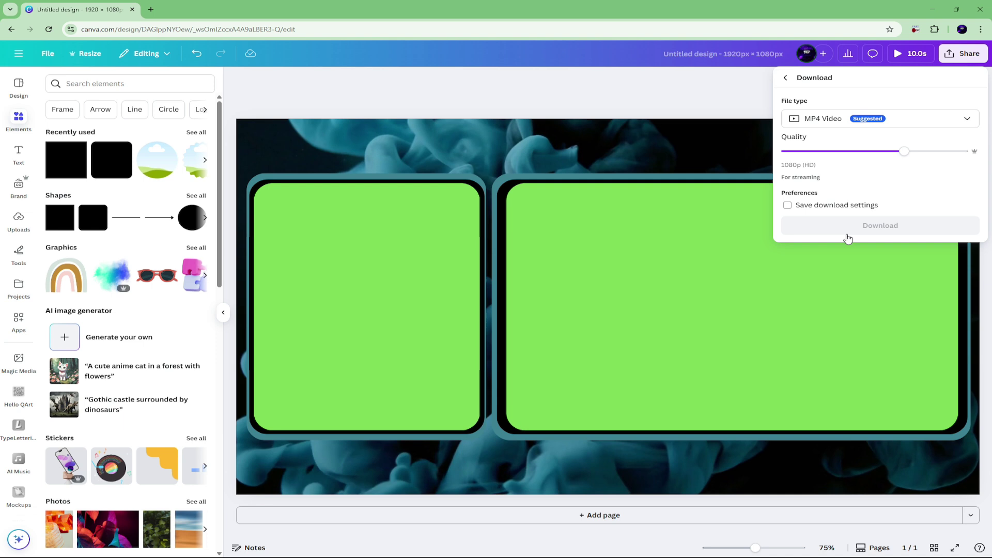
click(820, 226)
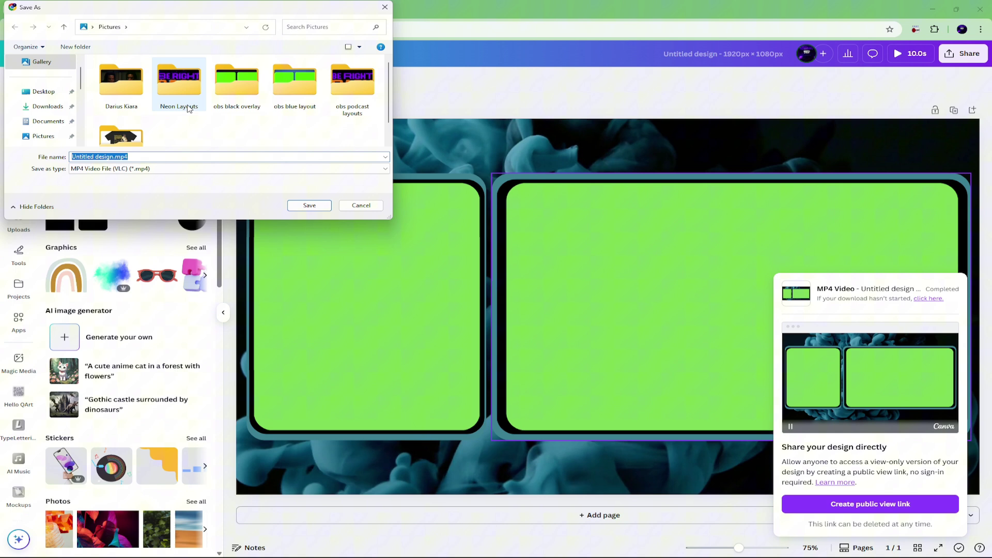
Create a new folder 'obs overlay from canva' in Pictures and open it.
right_click(208, 130)
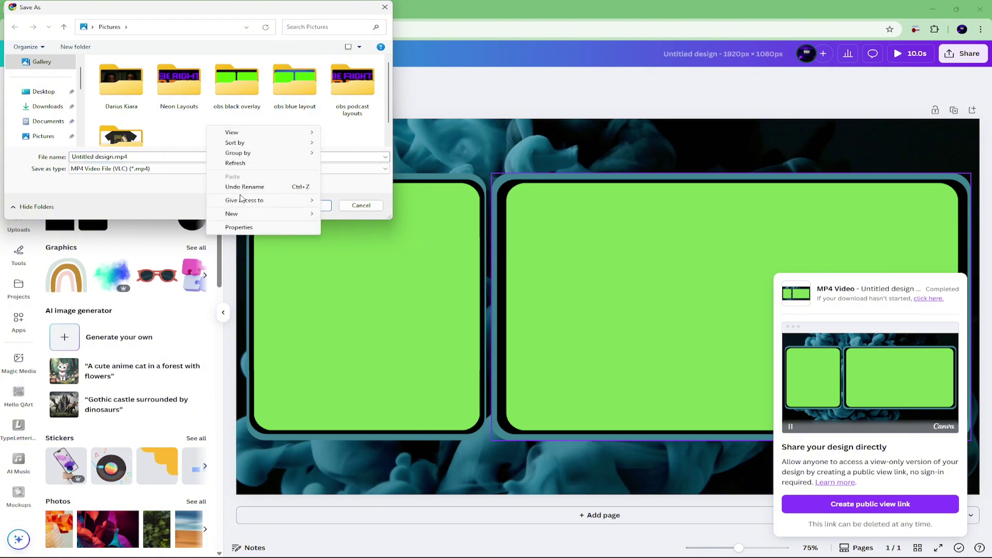
mouse_move(301, 214)
click(335, 215)
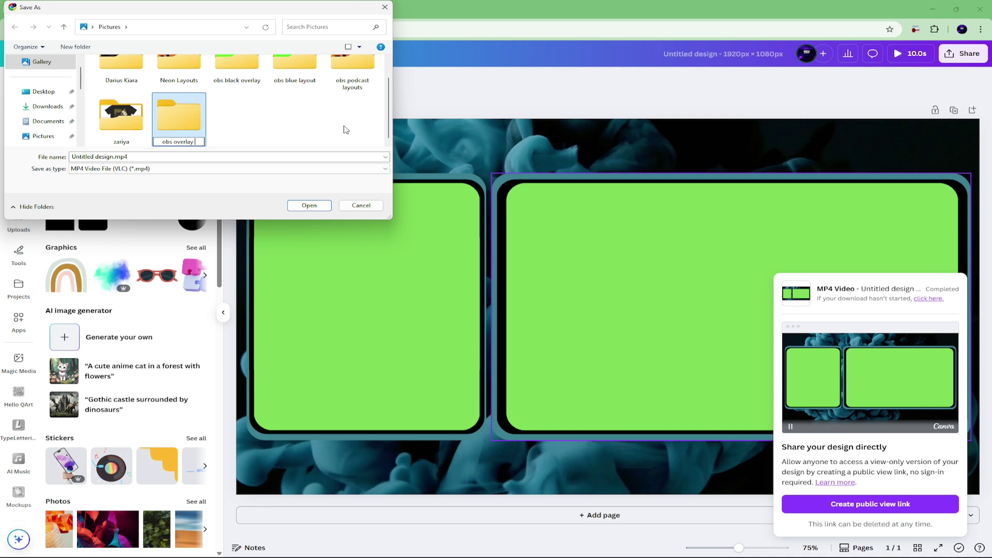
text(obs overlay from ca)
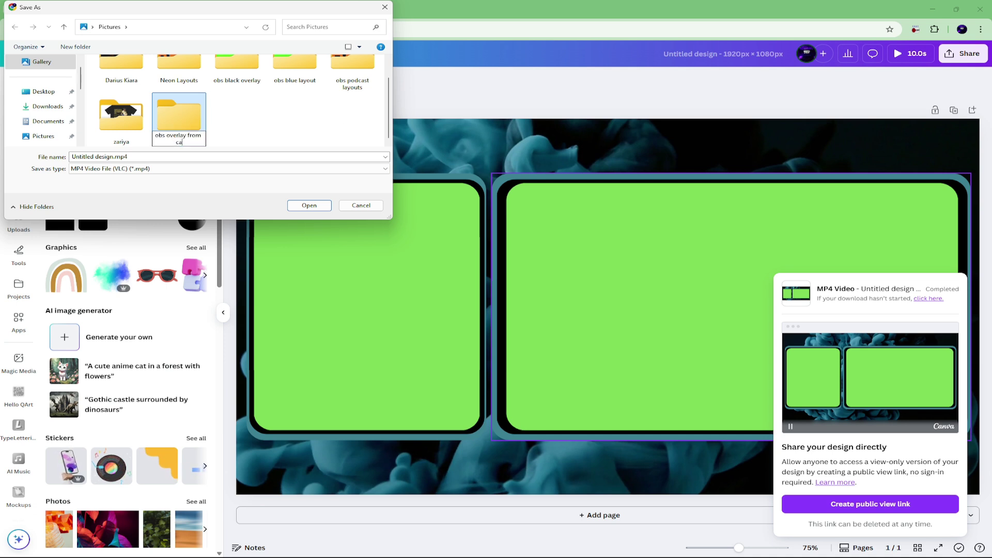
text(nva)
key(Return)
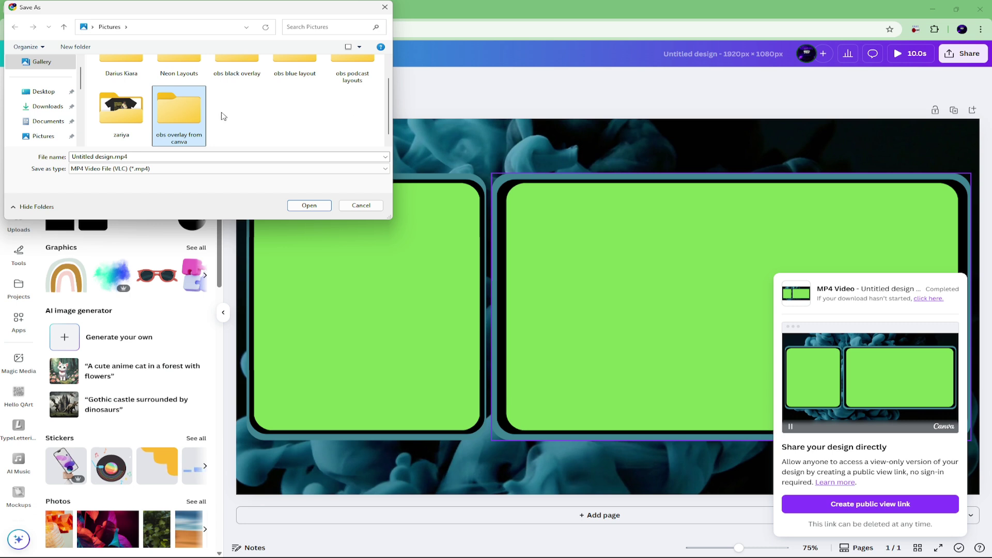
double_click(192, 114)
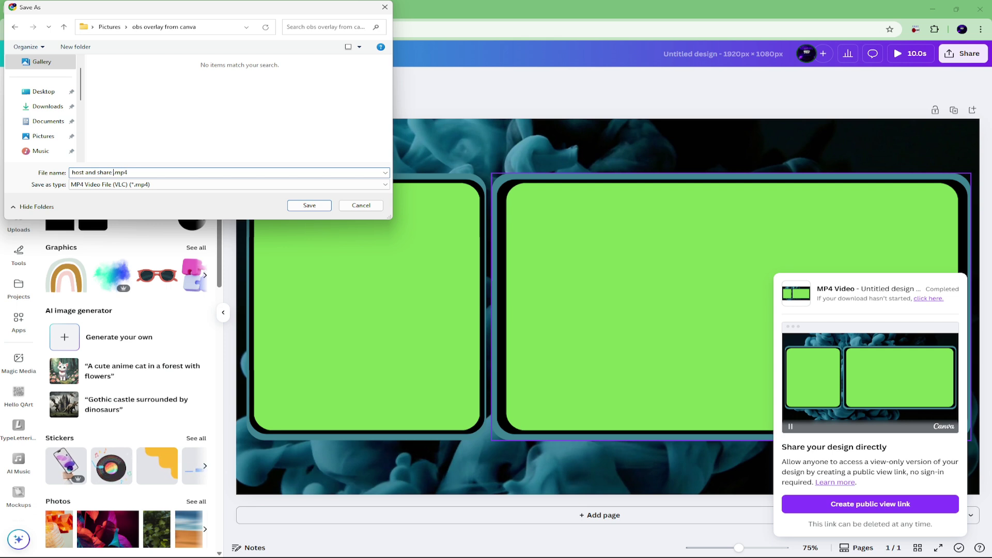
Save the video as 'host and share screen.mp4', then minimize Chrome.
text(screen)
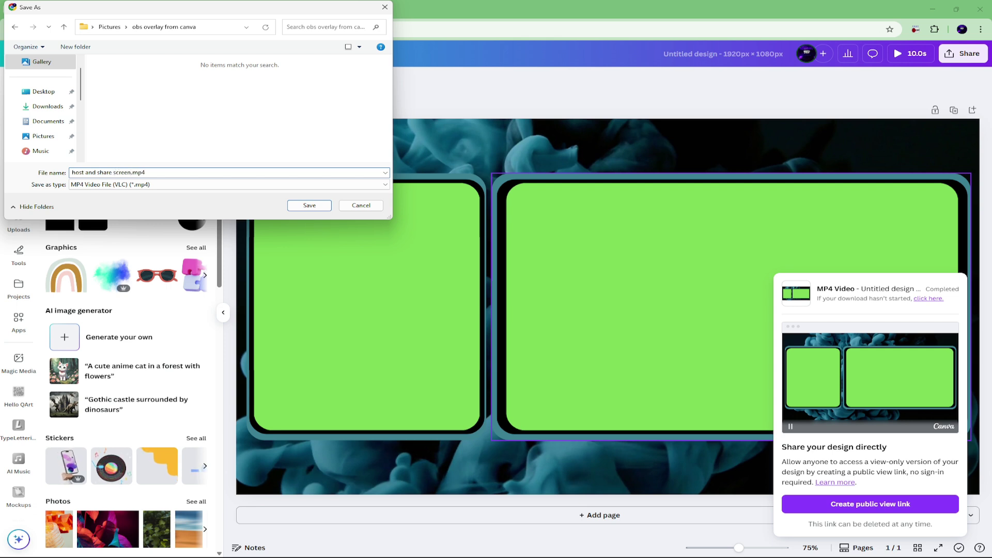
click(310, 206)
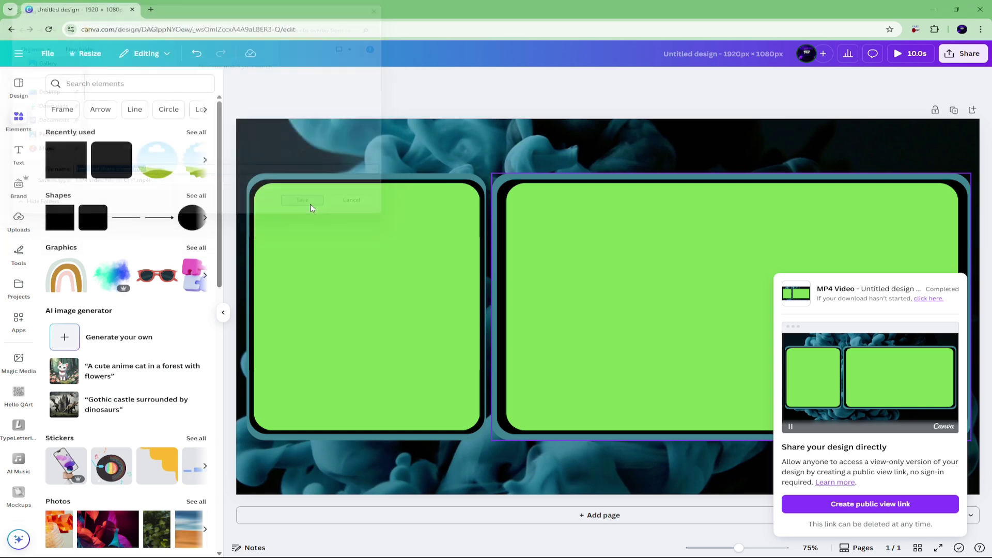
click(334, 158)
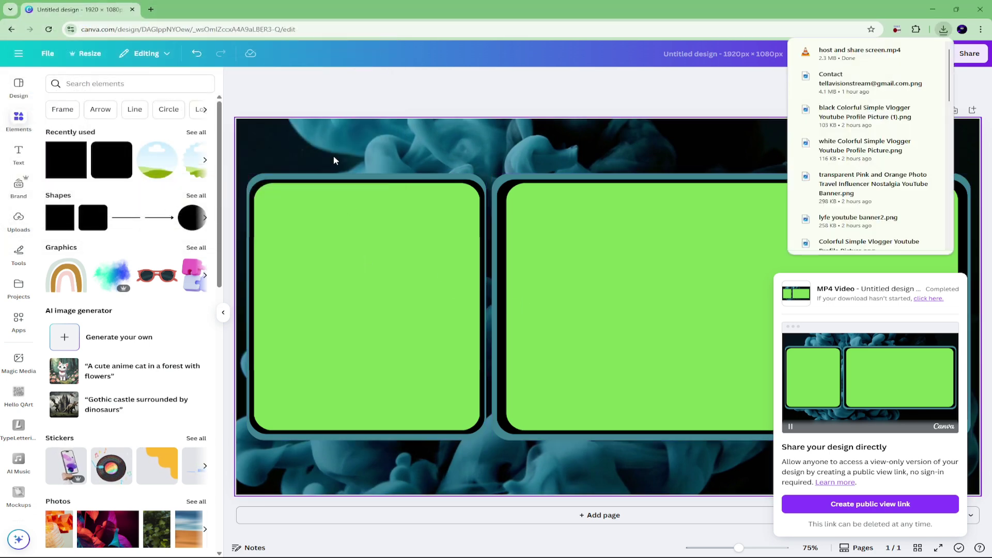
click(934, 13)
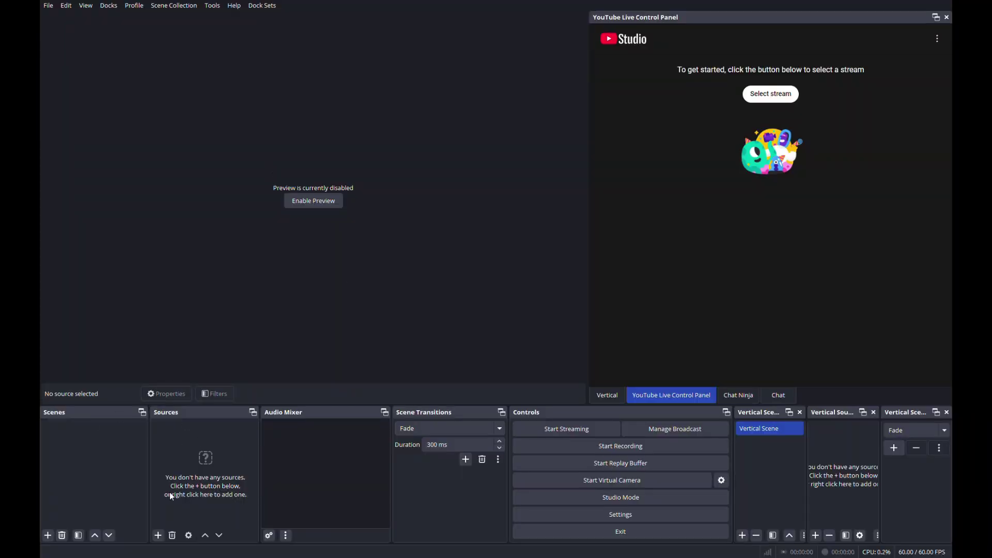
Add a Video Capture Device source using the OBSBOT Tiny 2 StreamCamera and enable the preview.
click(159, 535)
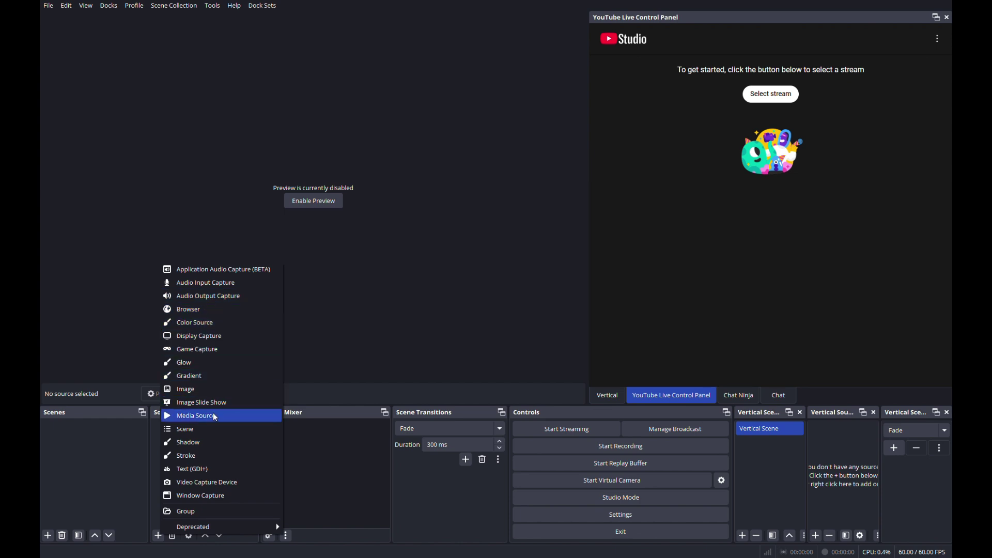
click(217, 484)
click(514, 337)
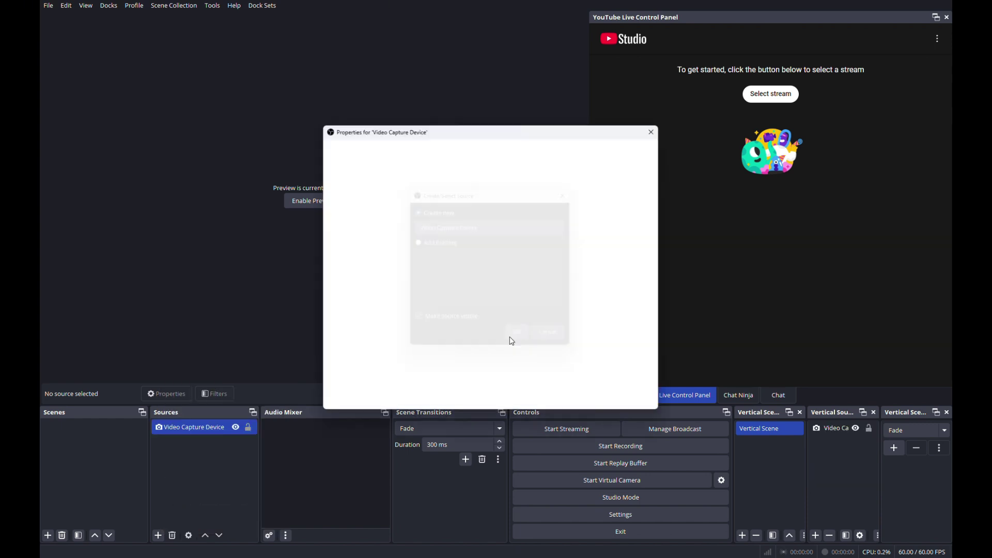
click(450, 281)
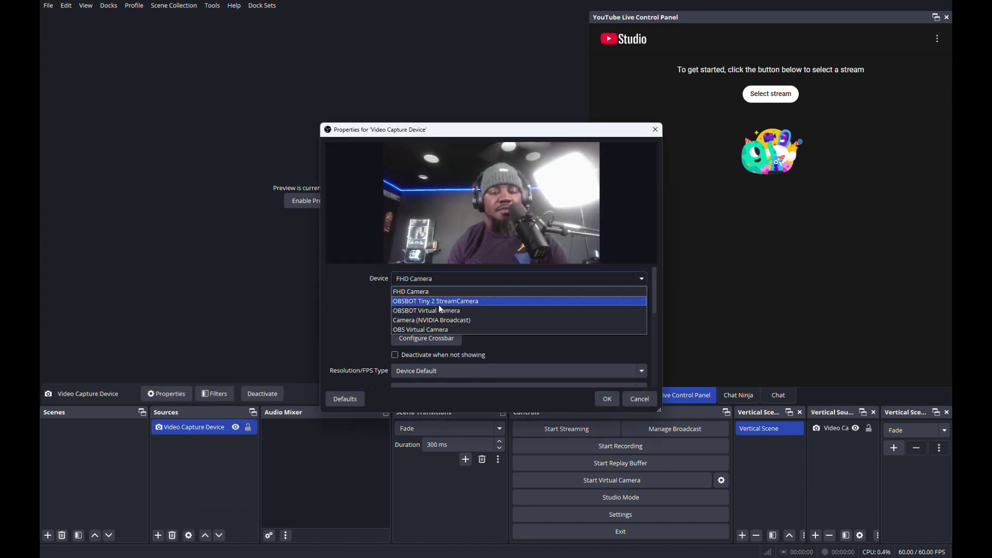
click(459, 302)
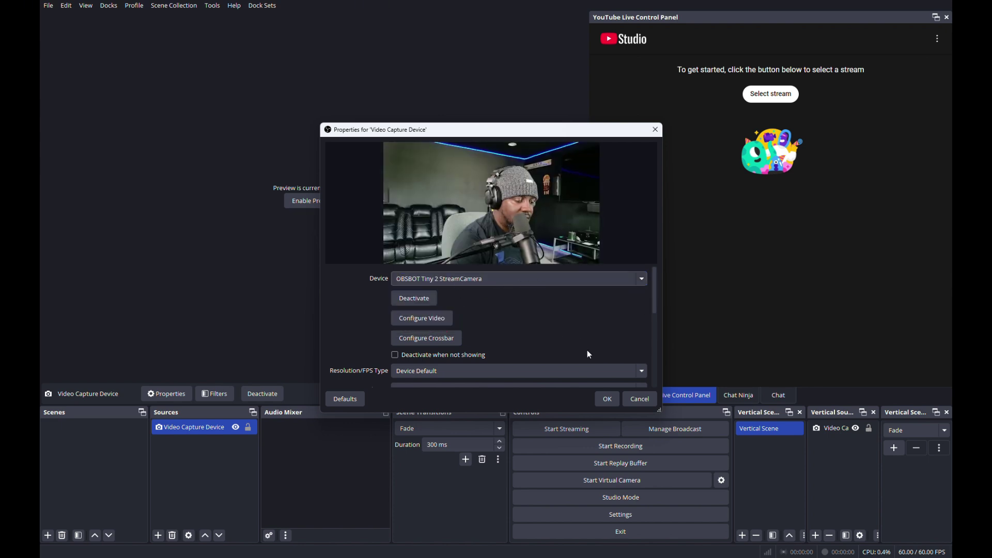
click(607, 400)
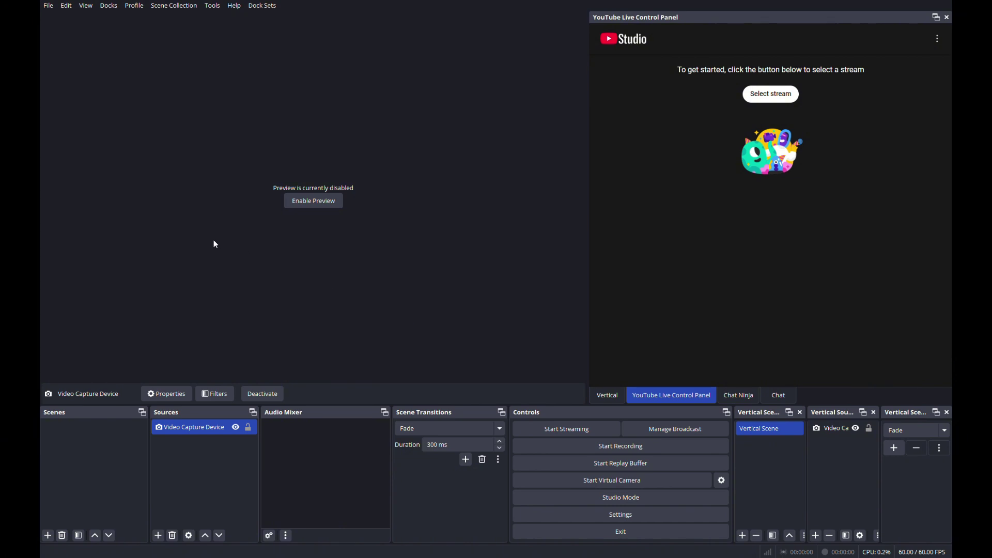
click(315, 204)
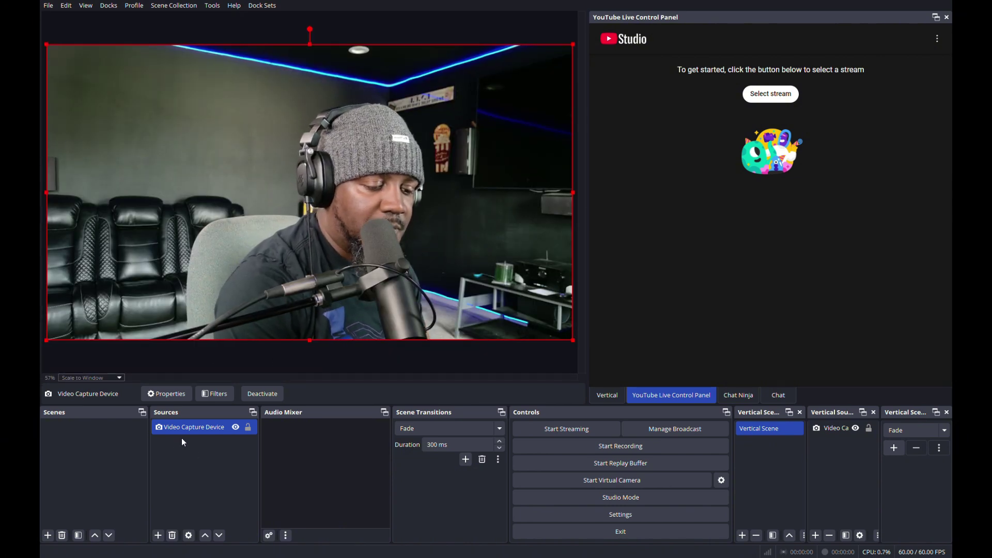
Add a looping Media Source that plays host and share screen.mp4.
click(159, 536)
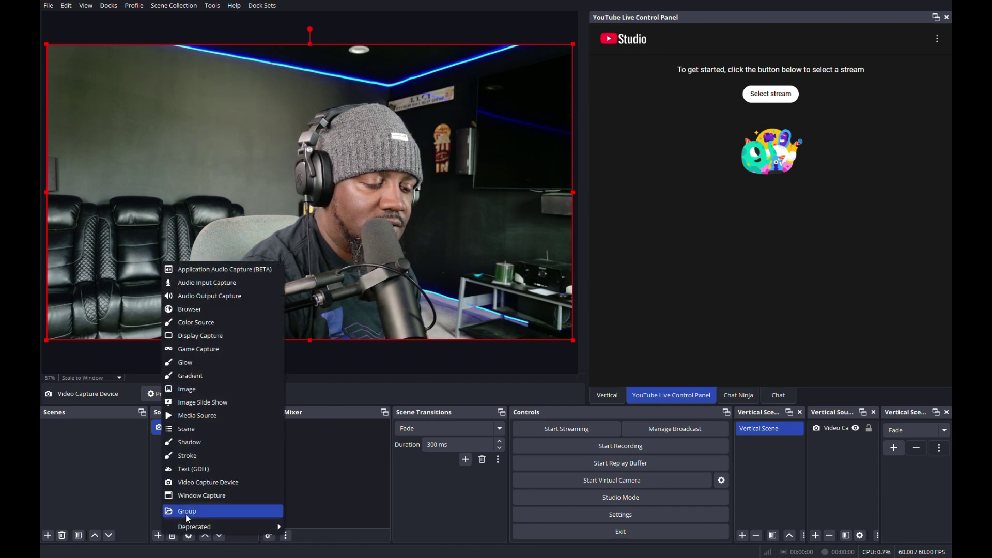
click(209, 415)
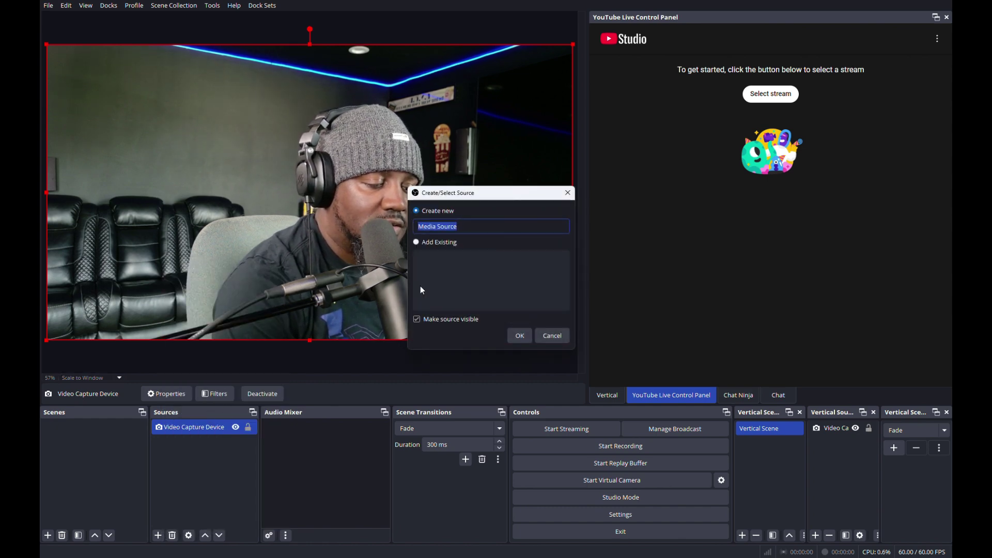
click(518, 336)
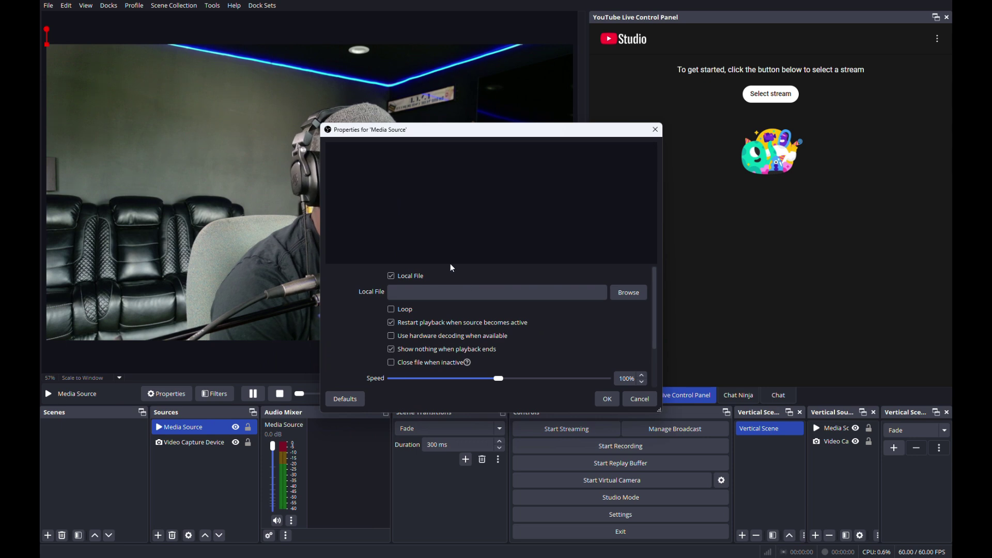
click(391, 309)
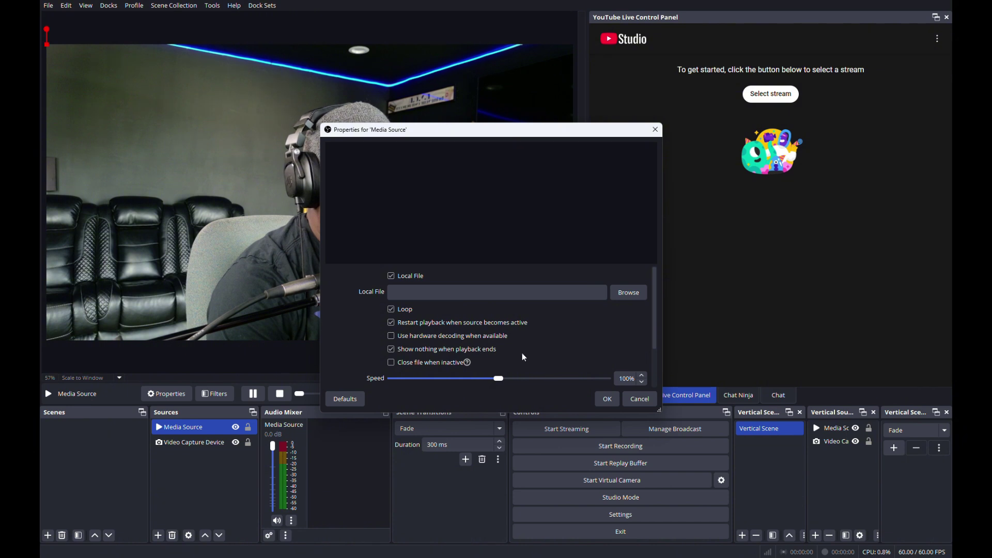
click(615, 294)
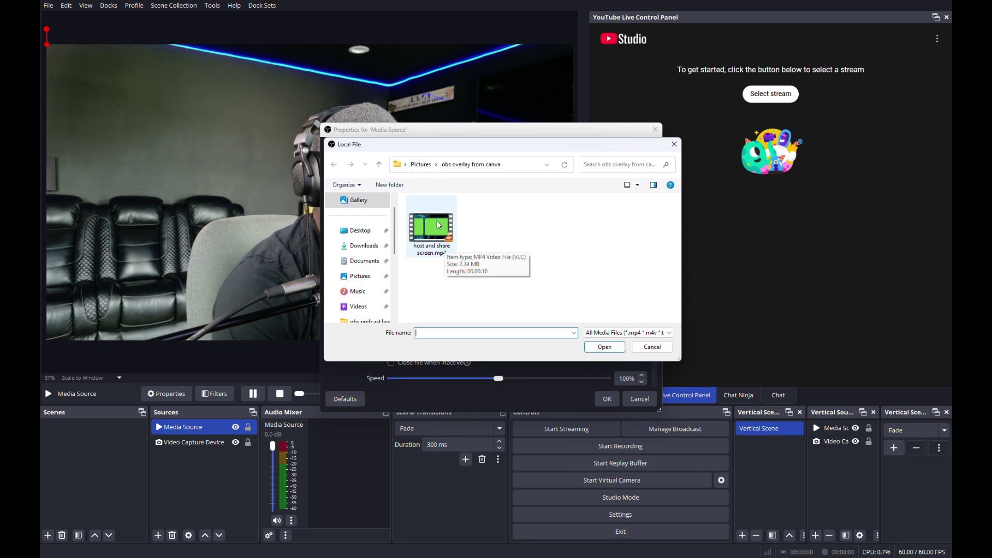
click(431, 252)
click(605, 348)
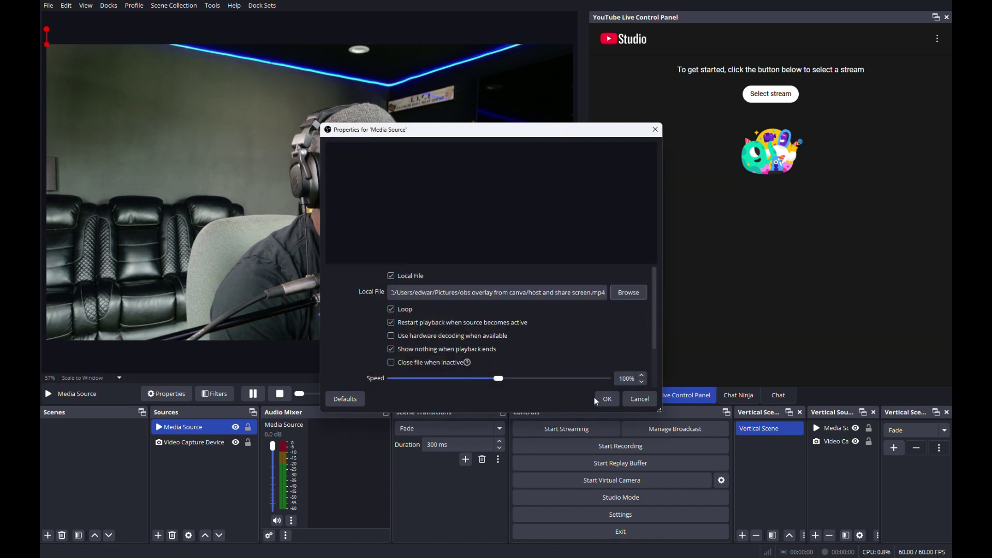
click(608, 399)
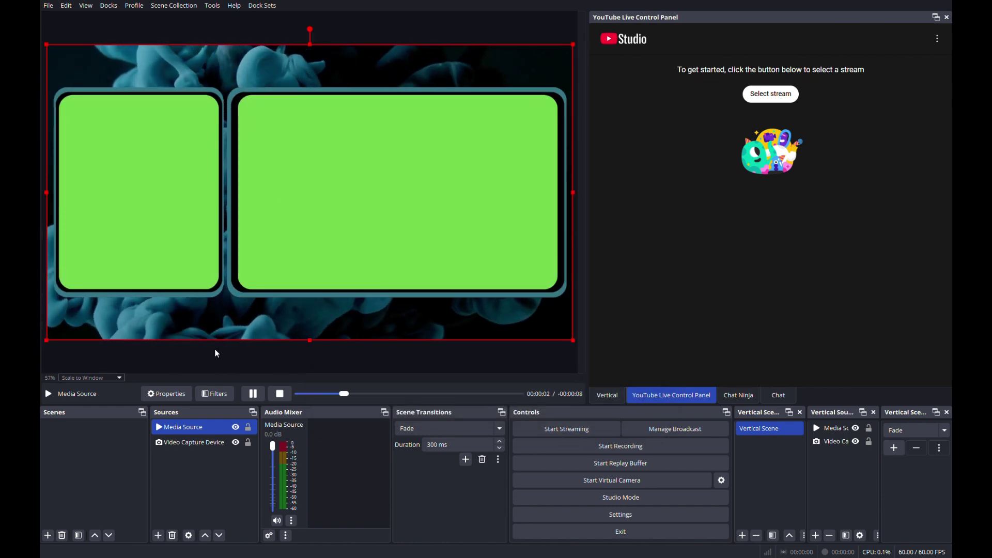
Add a Color Key filter to the Media Source, sampling the overlay's green #73d34c as custom key colour.
right_click(202, 426)
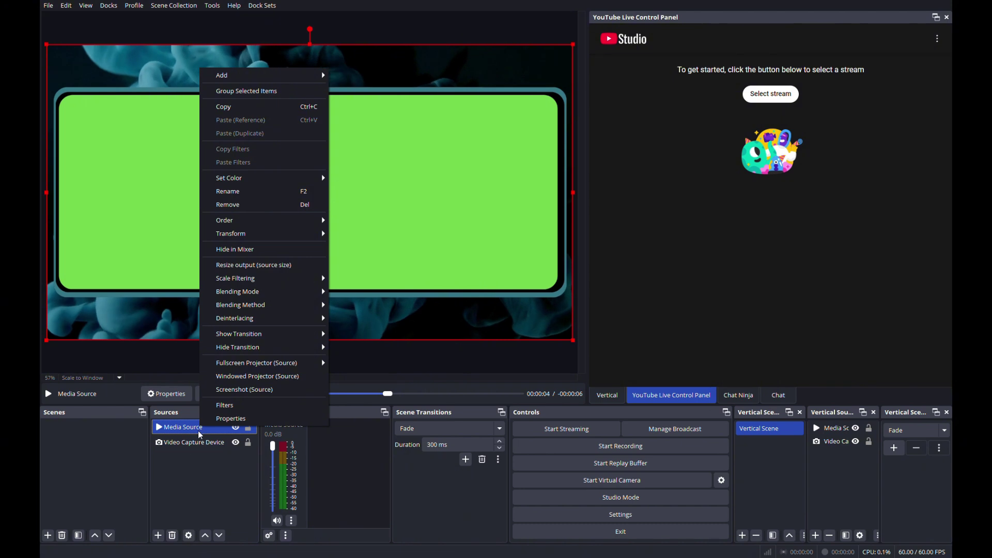
click(203, 459)
click(211, 431)
click(215, 394)
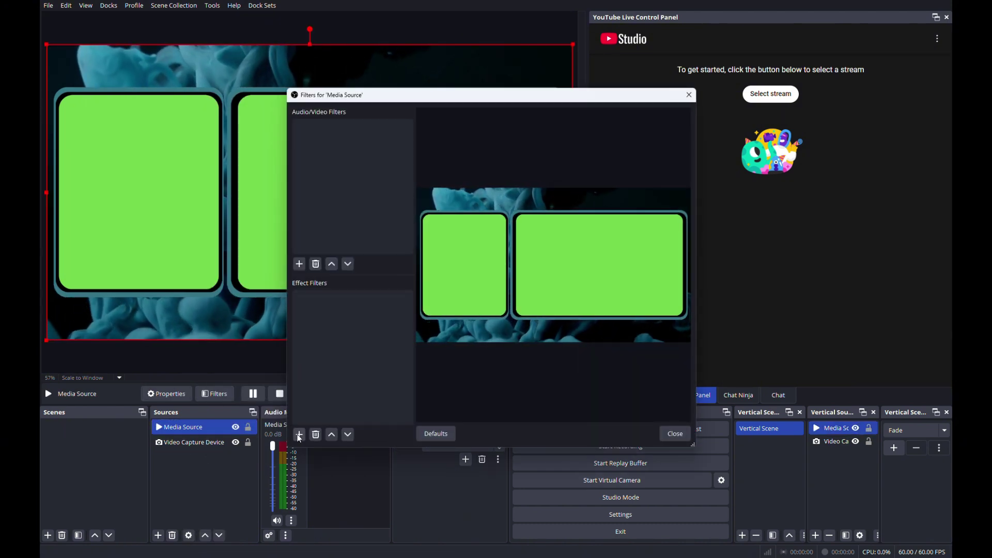
click(299, 263)
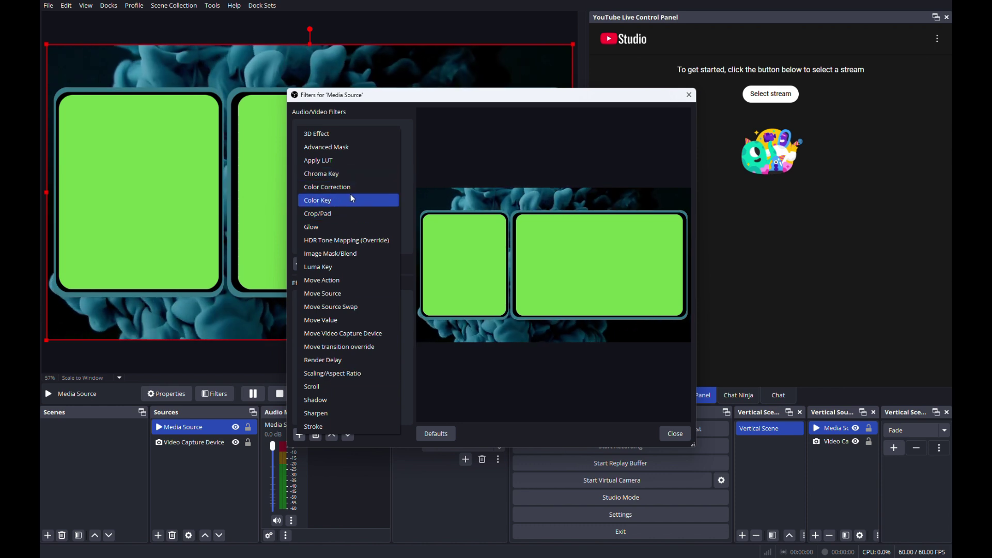
click(358, 205)
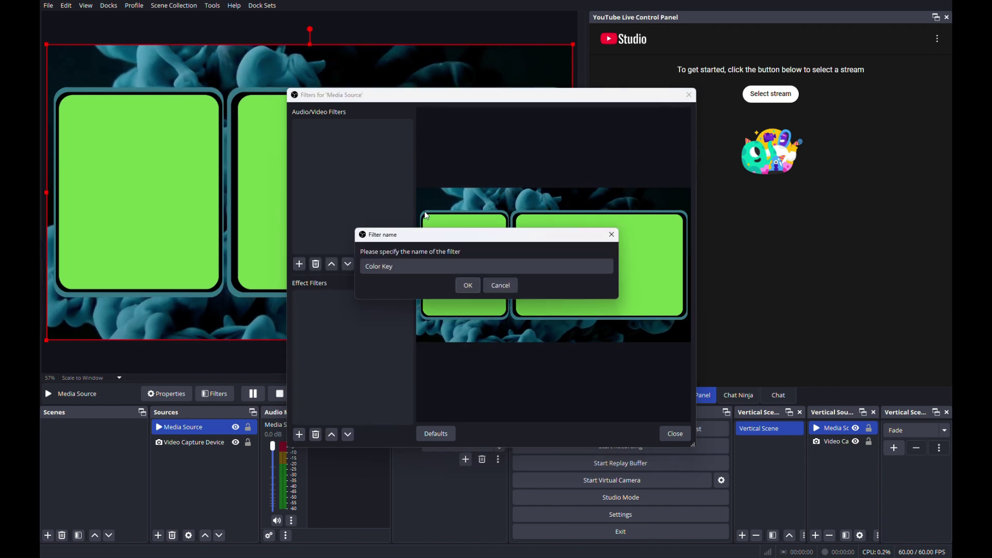
click(468, 285)
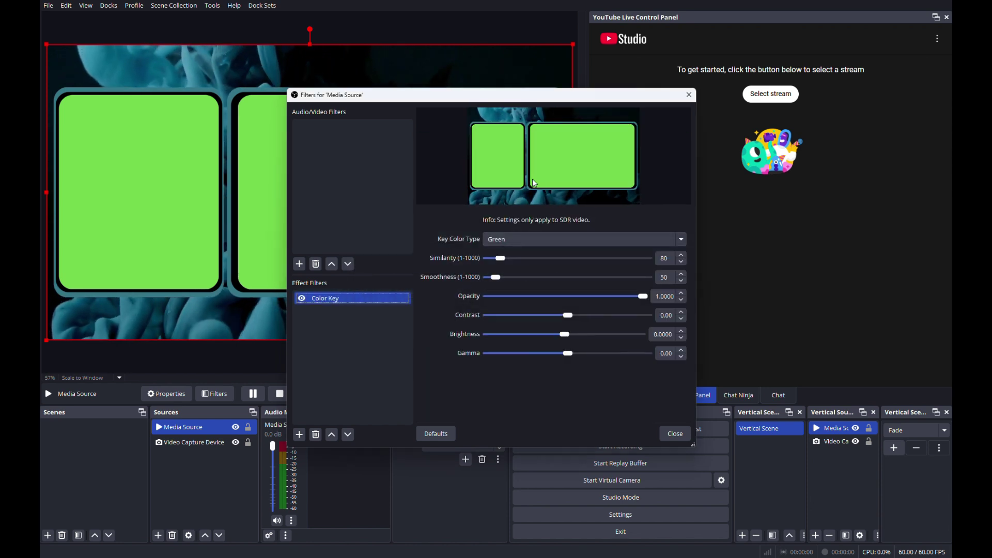
click(533, 246)
click(530, 291)
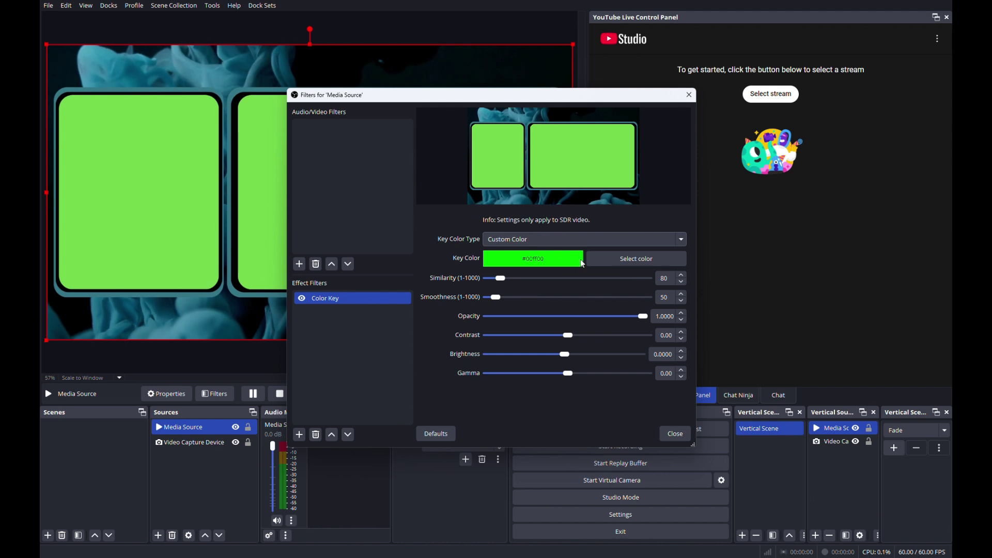
click(594, 259)
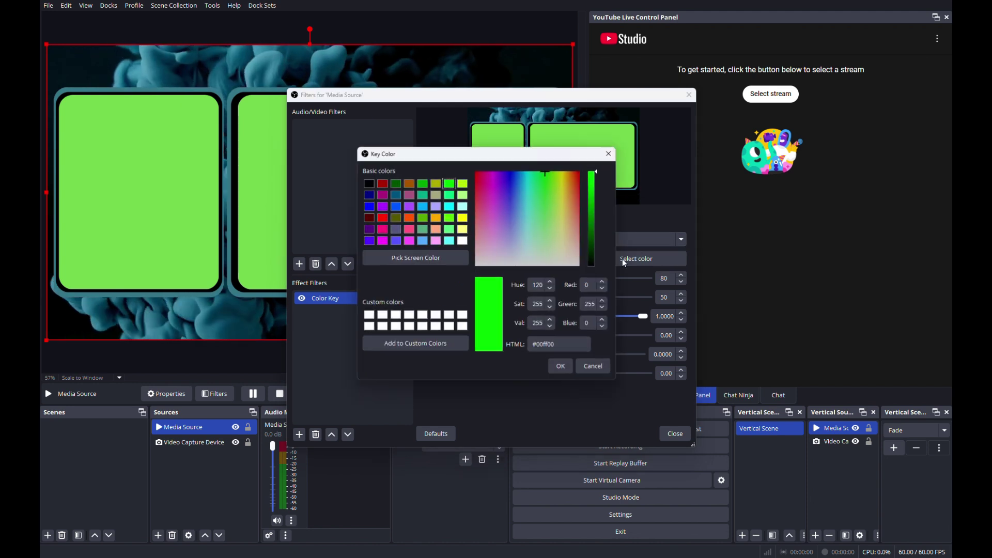
click(447, 258)
click(274, 191)
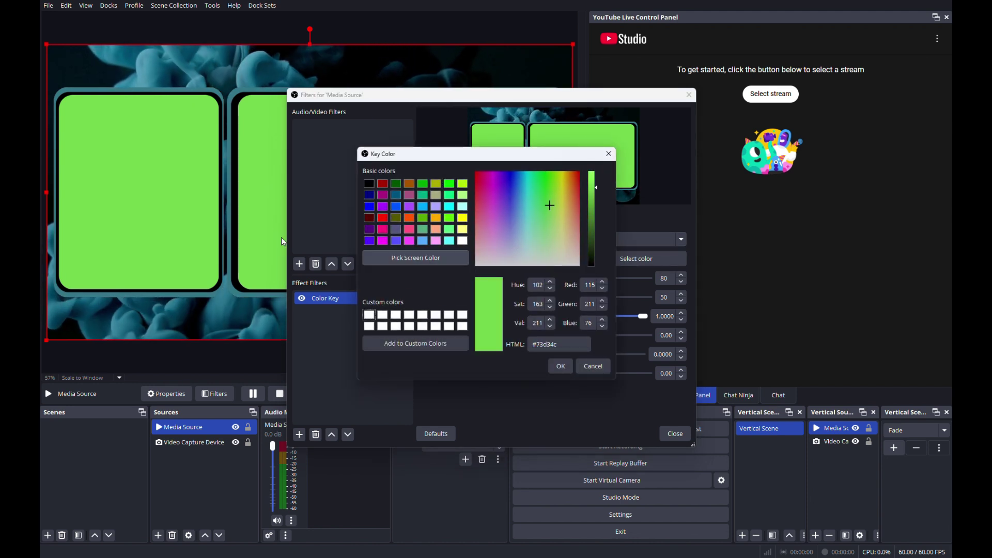
click(560, 366)
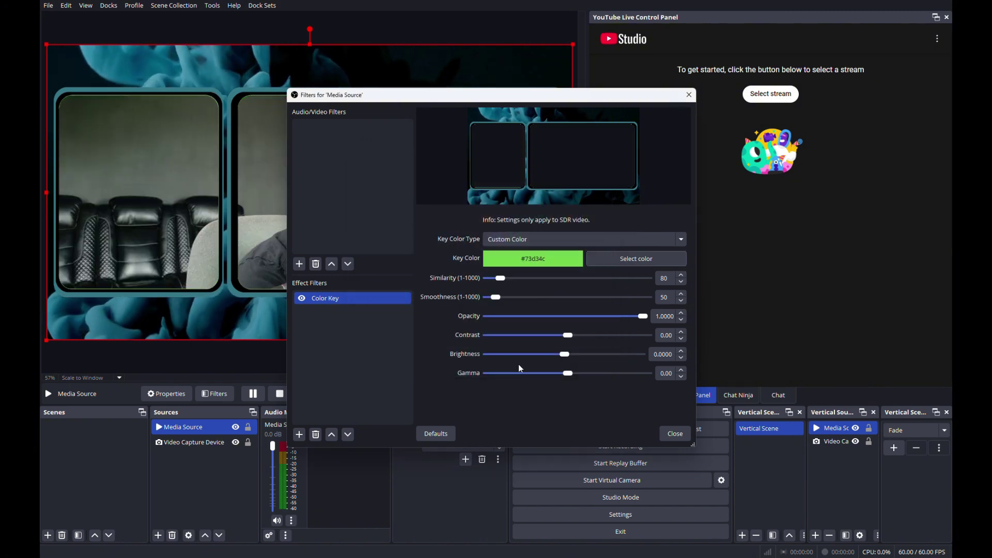
Raise the Color Key similarity to 398 and smoothness to 114, then close the filters.
drag(462, 100, 693, 91)
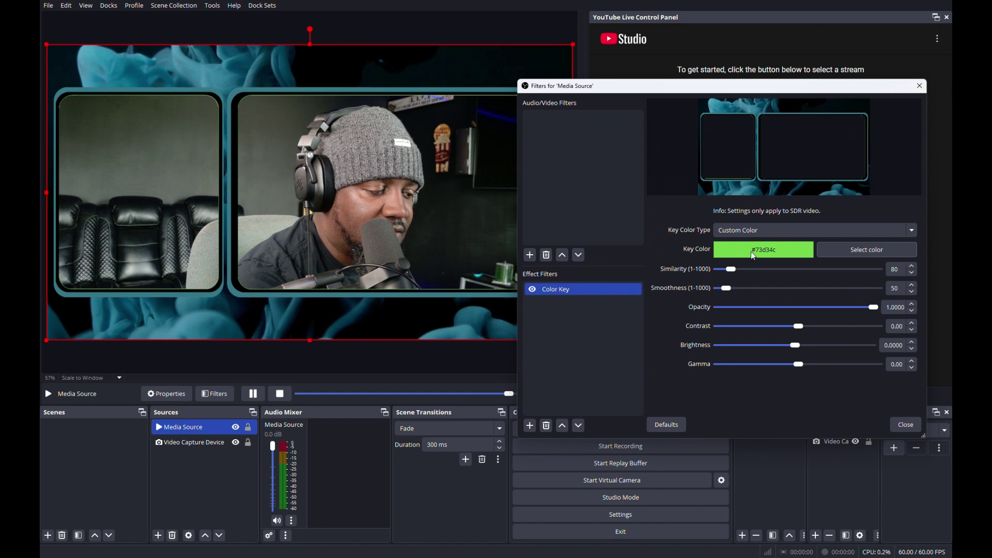
drag(732, 269, 780, 271)
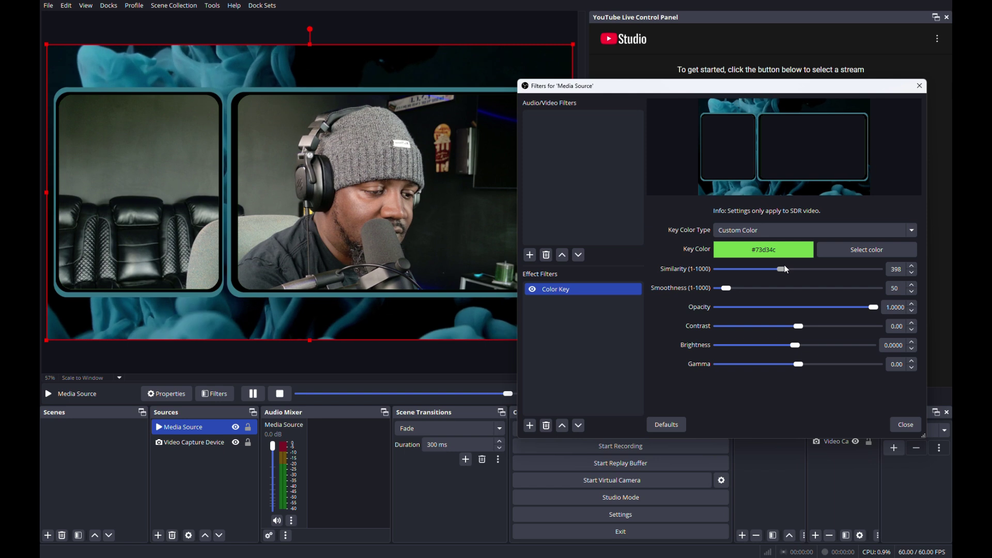
mouse_move(727, 288)
mouse_down()
mouse_move(755, 288)
mouse_move(739, 288)
mouse_up()
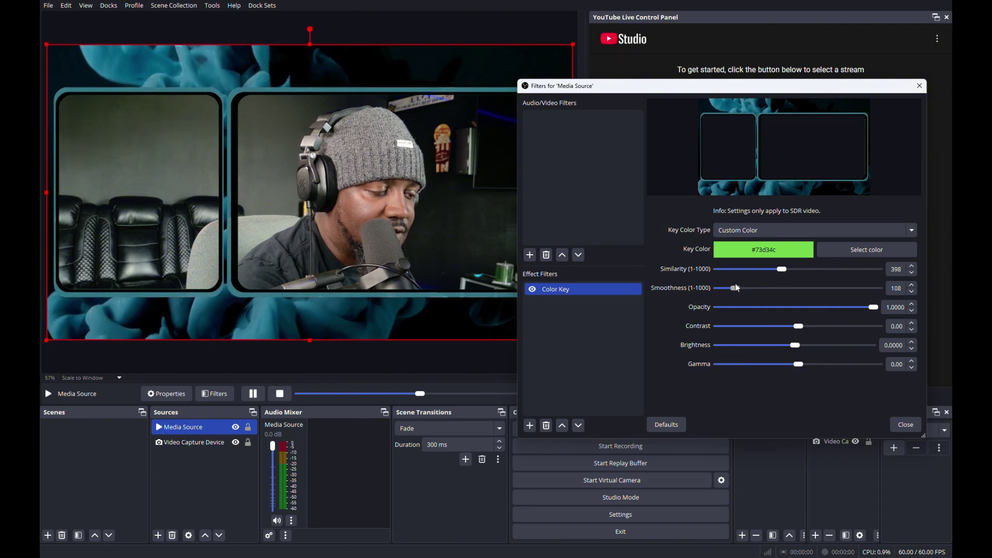
click(905, 425)
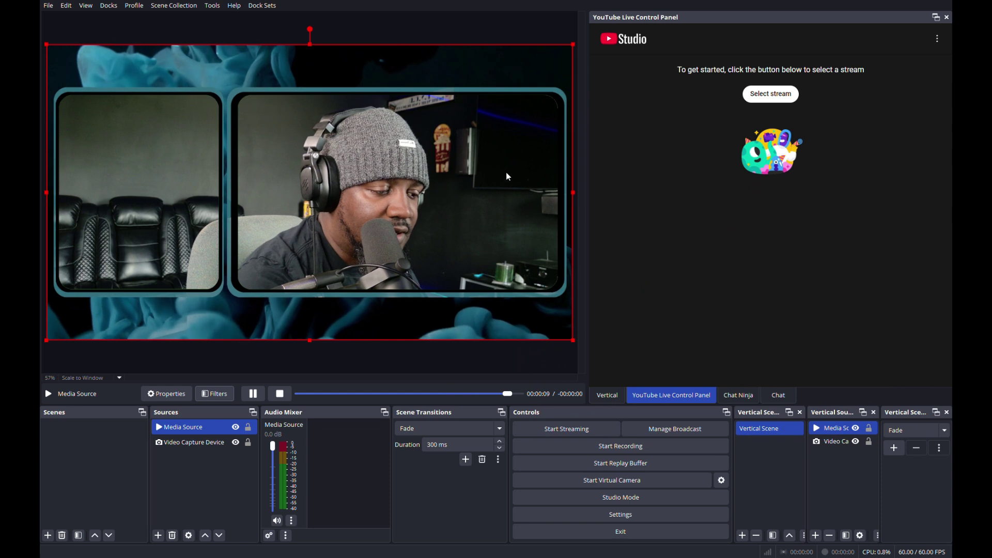
Lock the Media Source overlay and select the webcam source.
click(250, 429)
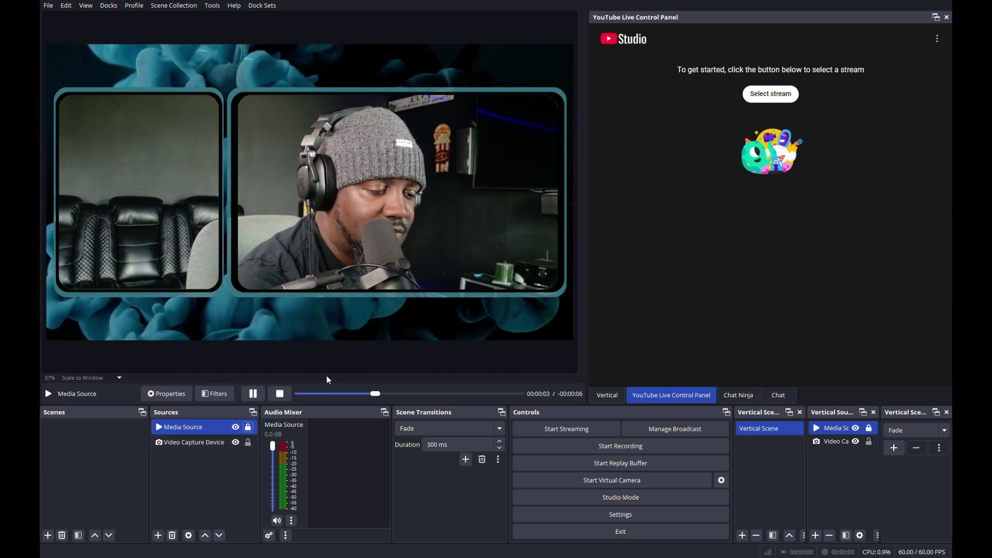
ctrl+click(192, 442)
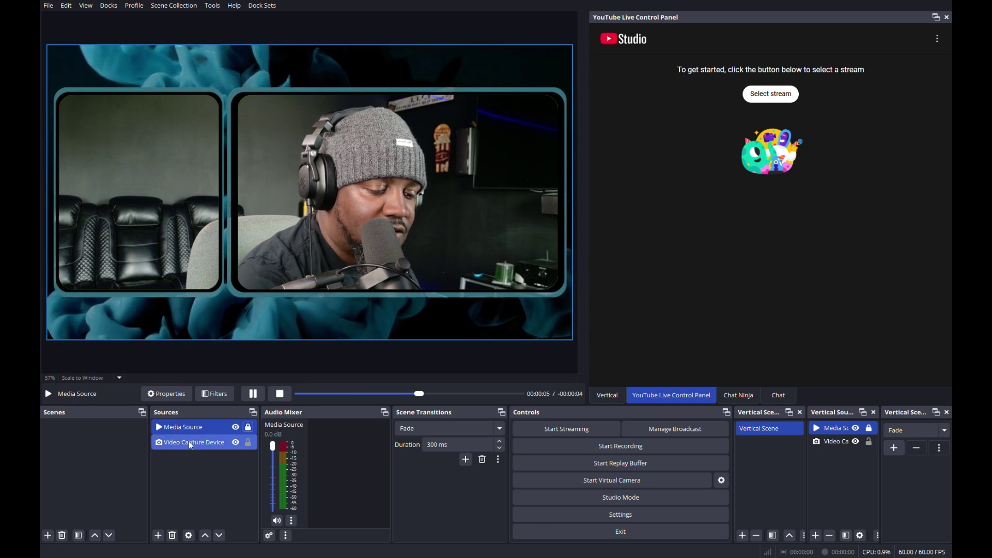
ctrl+click(194, 445)
ctrl+click(202, 444)
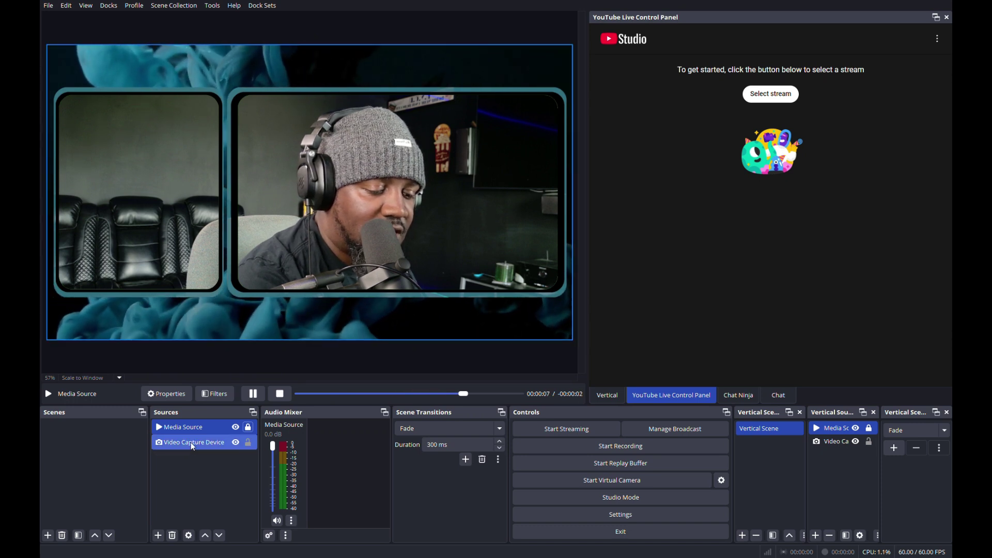
ctrl+click(204, 447)
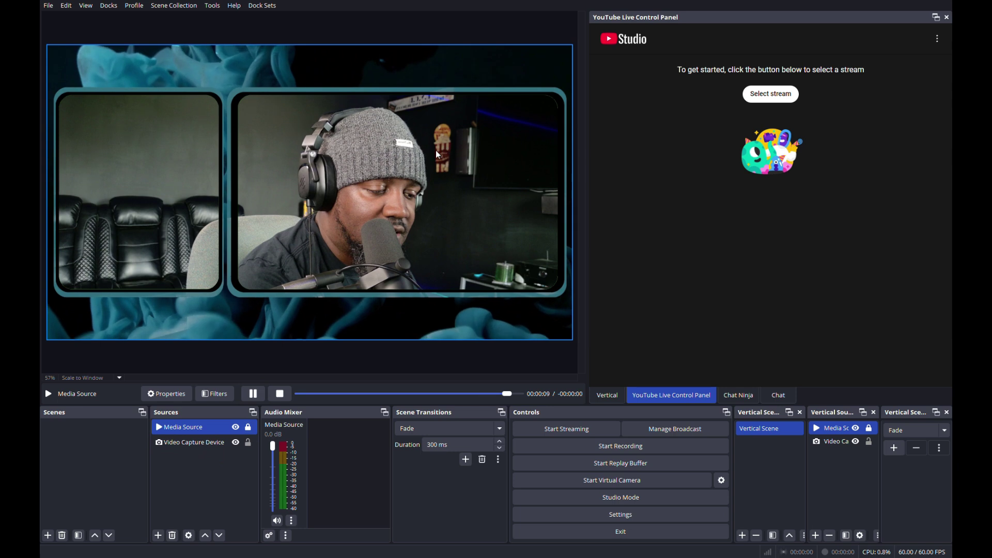
click(83, 191)
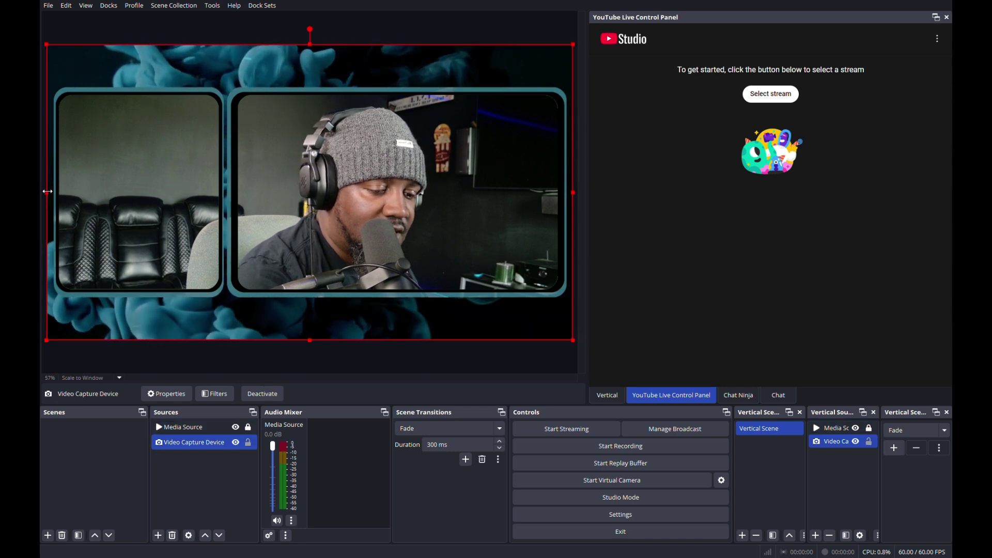
Crop the webcam on all four sides, move it into the left frame, and lock it.
drag(47, 191, 254, 173)
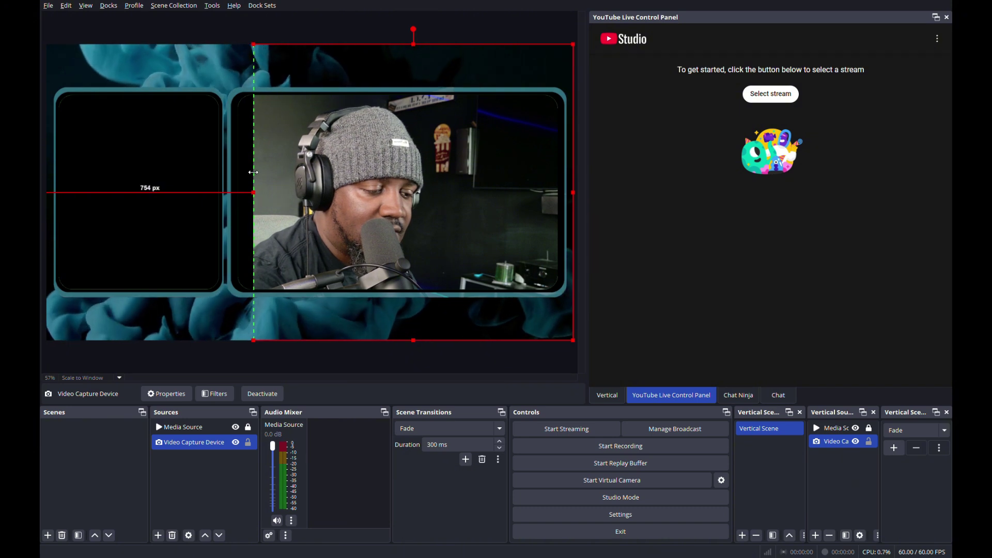
drag(574, 193, 435, 195)
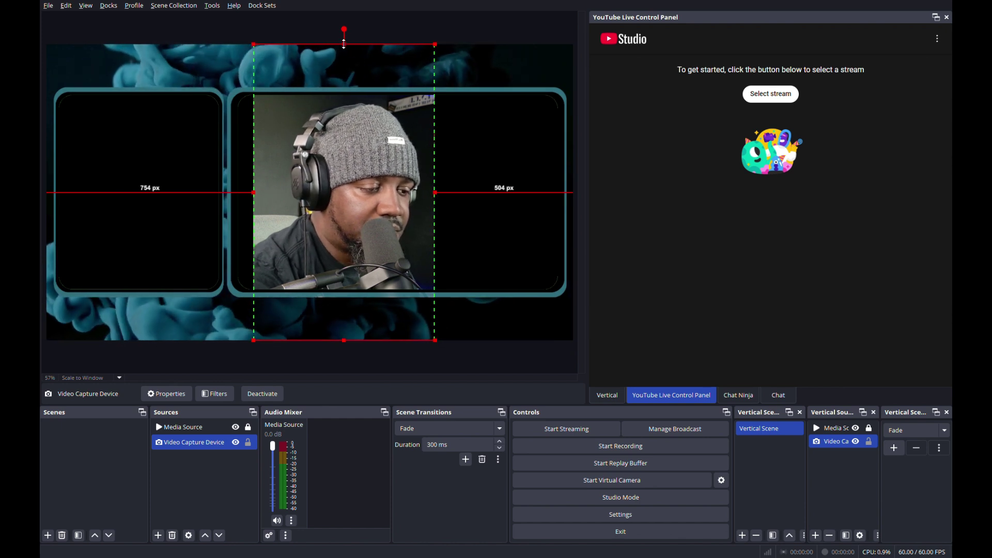
drag(344, 45, 342, 89)
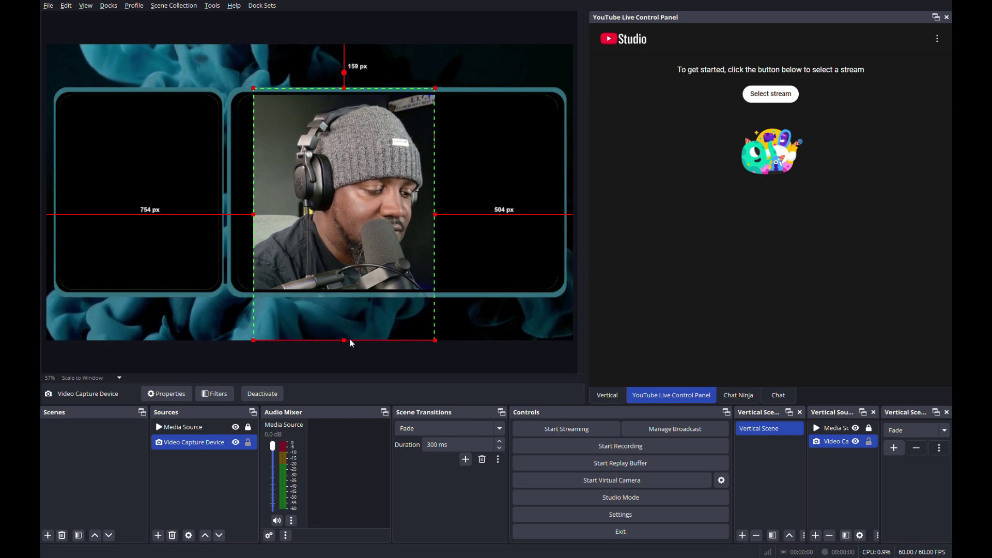
drag(344, 340, 341, 300)
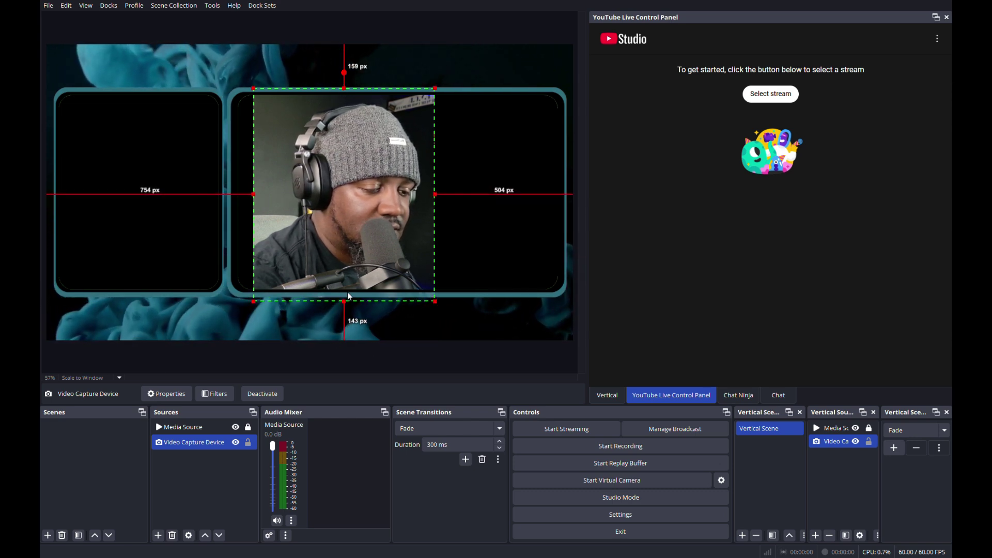
drag(242, 195, 169, 195)
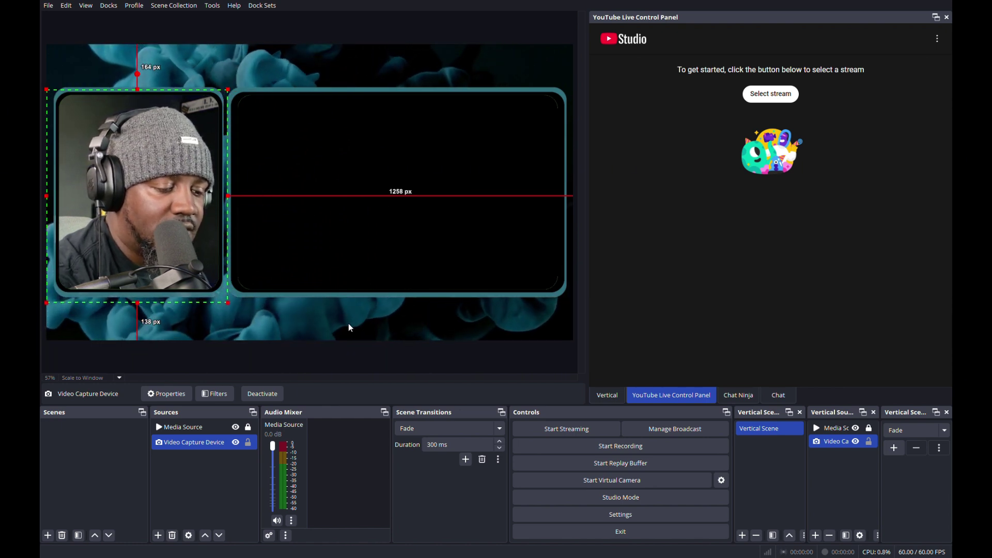
click(253, 269)
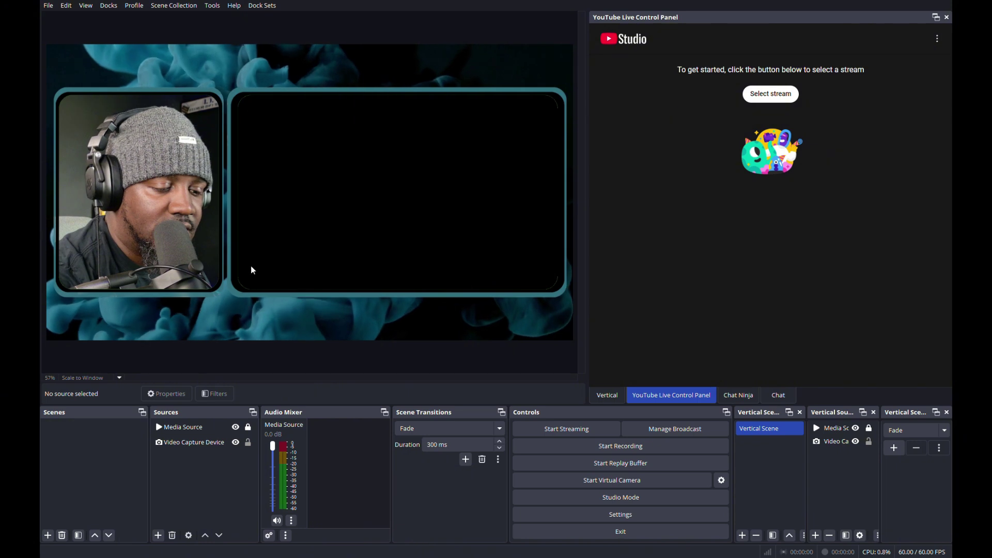
click(248, 442)
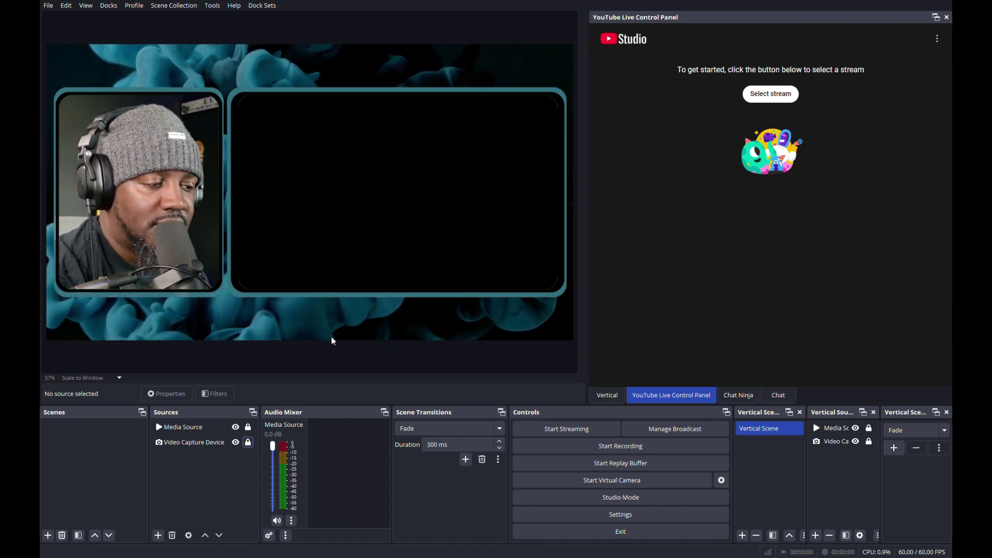
Add a Display Capture source capturing the DELL P2417H second monitor.
click(158, 536)
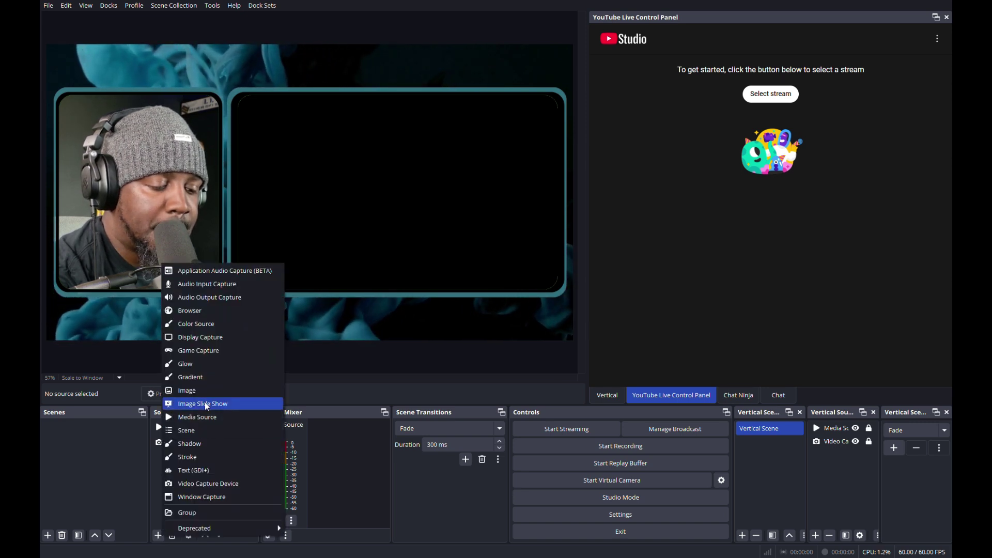
click(252, 339)
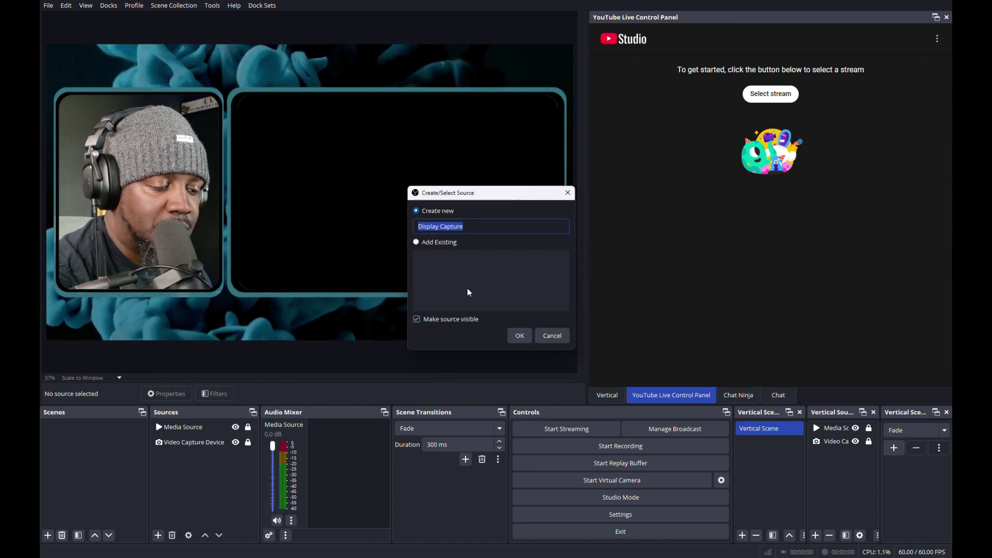
click(519, 336)
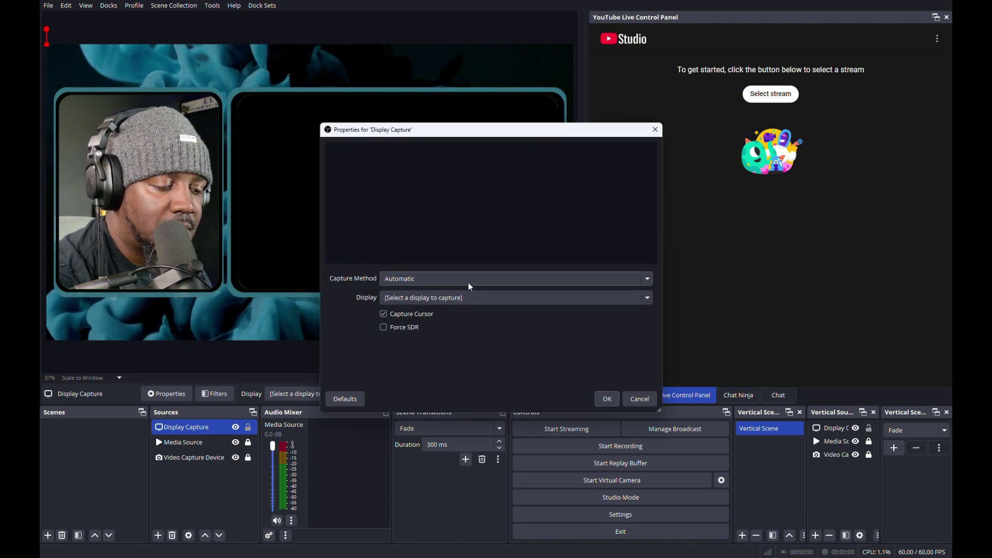
click(475, 298)
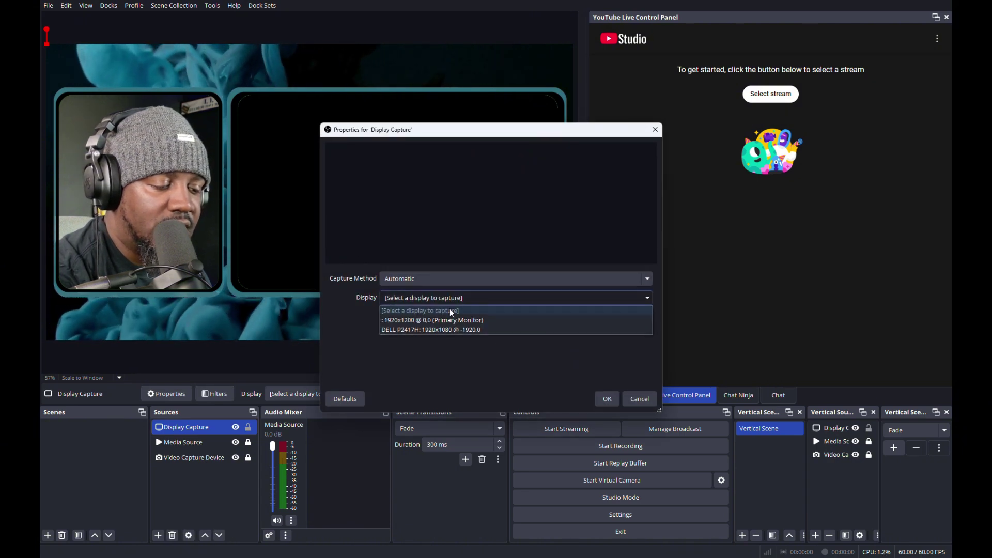
click(416, 330)
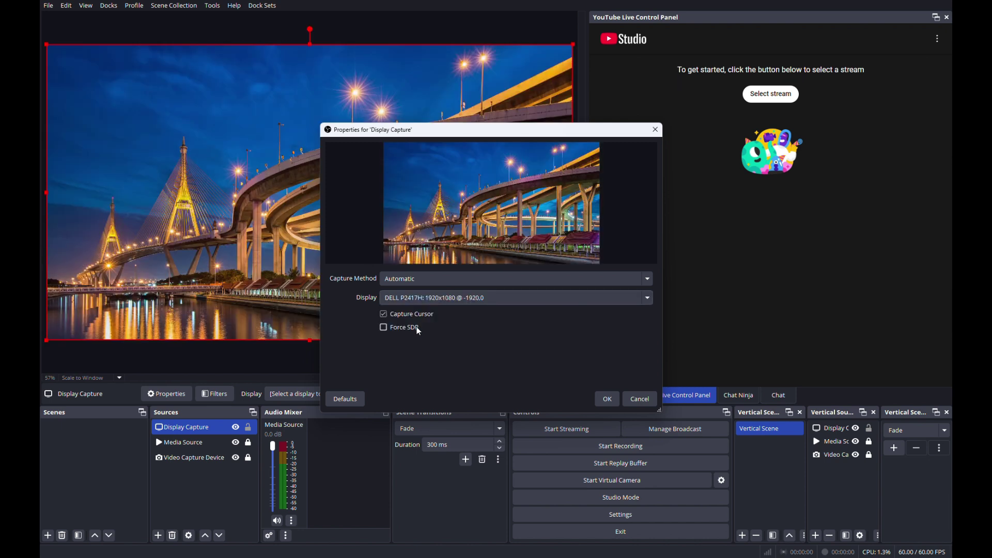
click(608, 401)
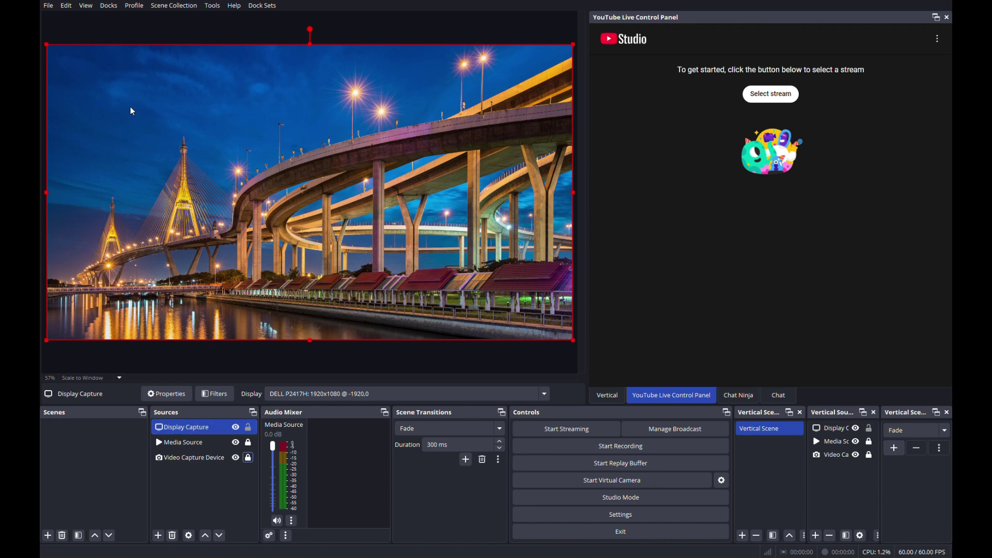
Scale the display capture into the wide right frame beneath the overlay, then lock it.
drag(46, 44, 239, 151)
drag(370, 202, 358, 146)
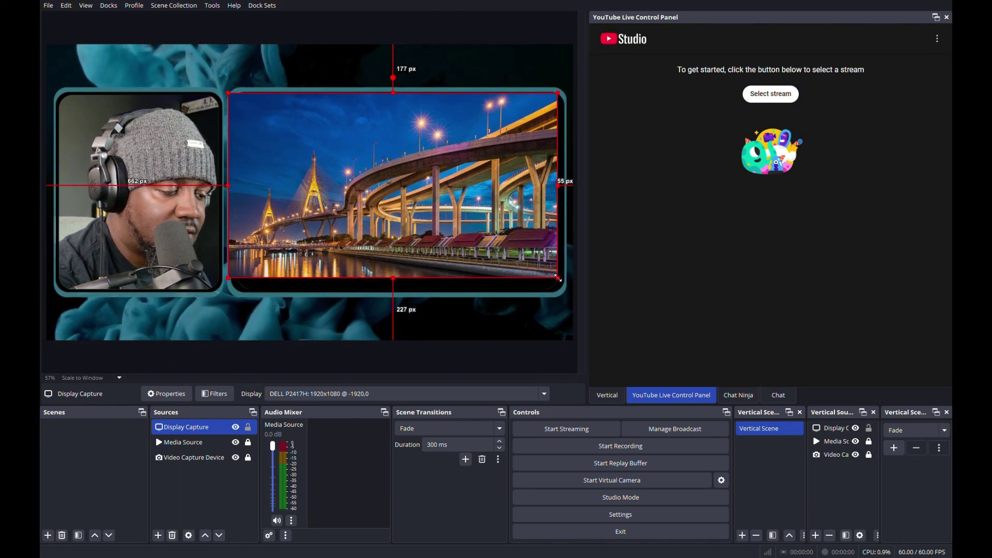
drag(558, 278, 556, 282)
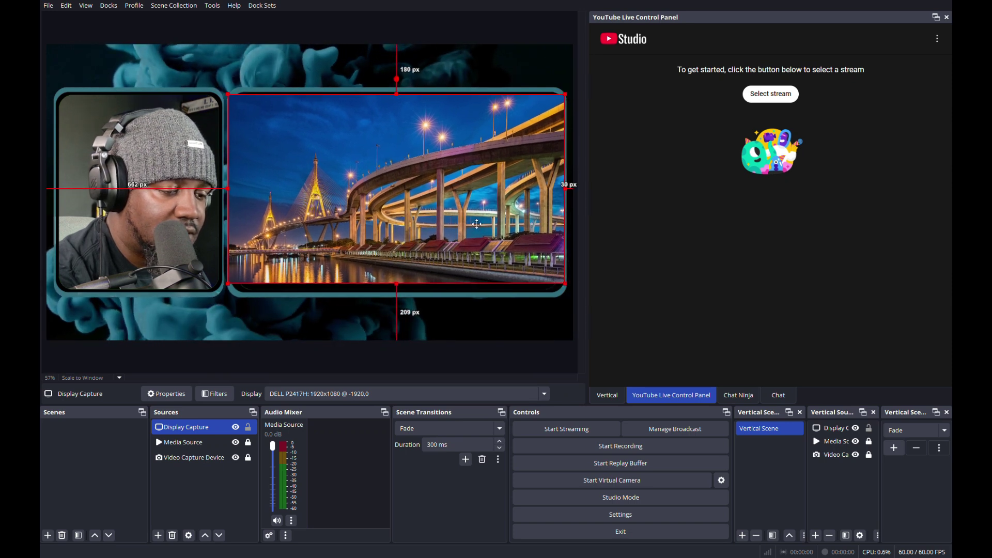
drag(478, 223, 478, 227)
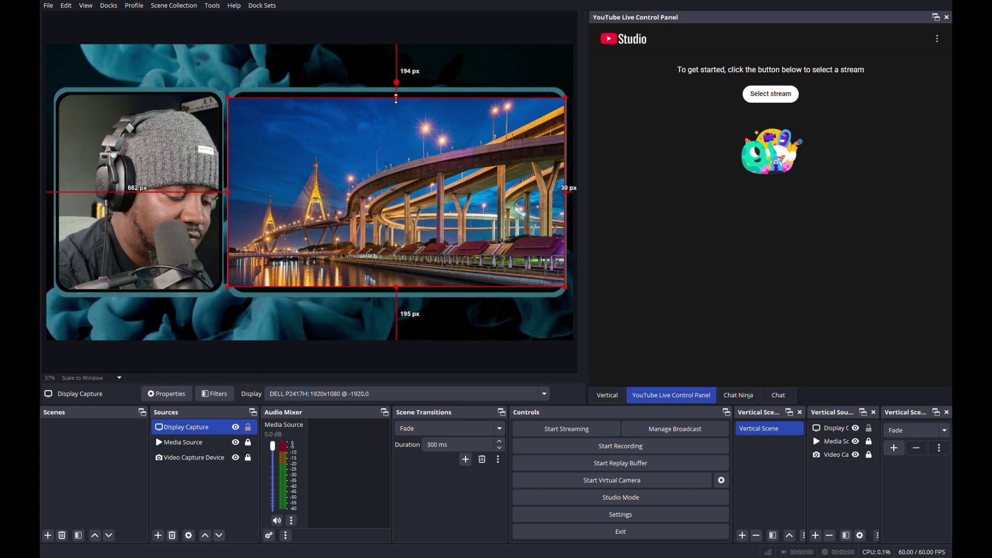
drag(396, 98, 396, 93)
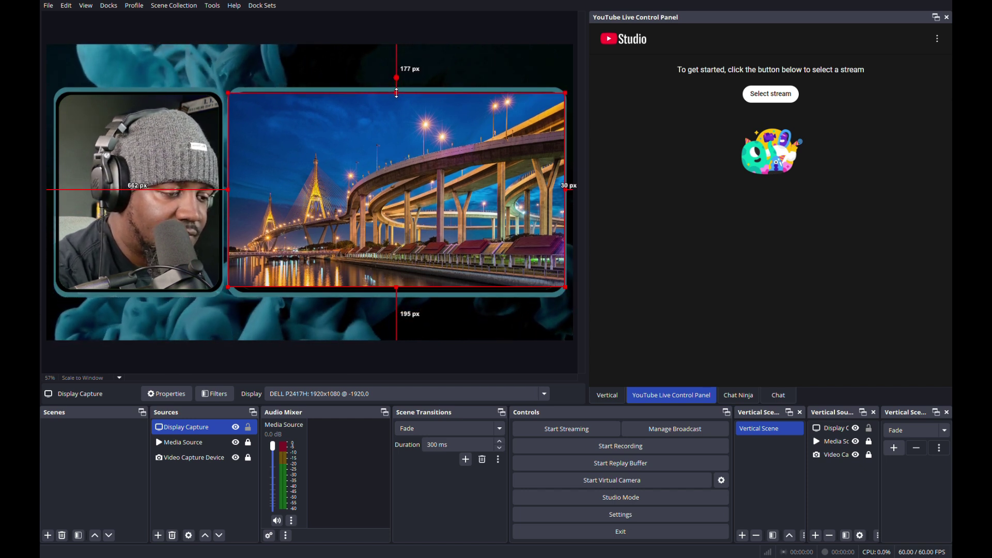
drag(396, 283, 396, 294)
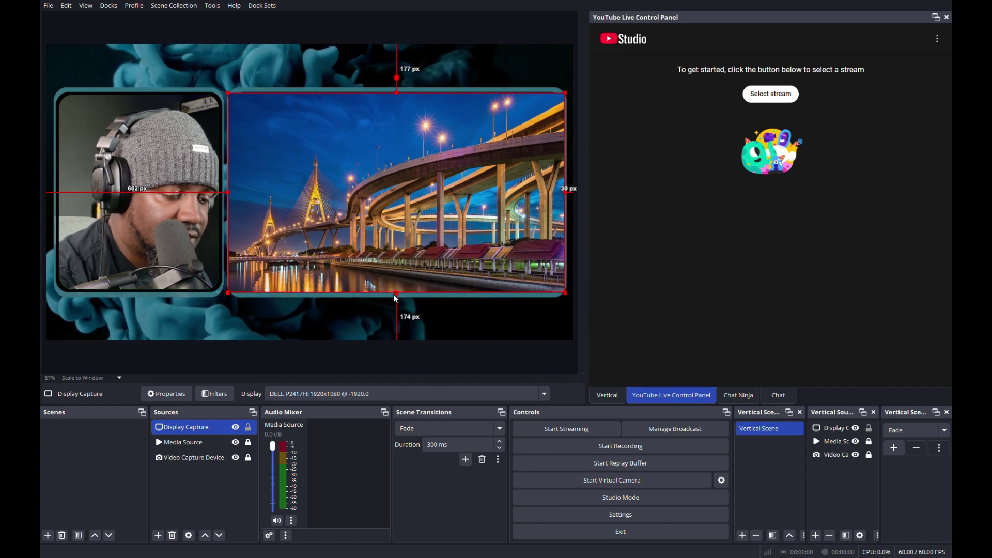
drag(206, 432, 203, 455)
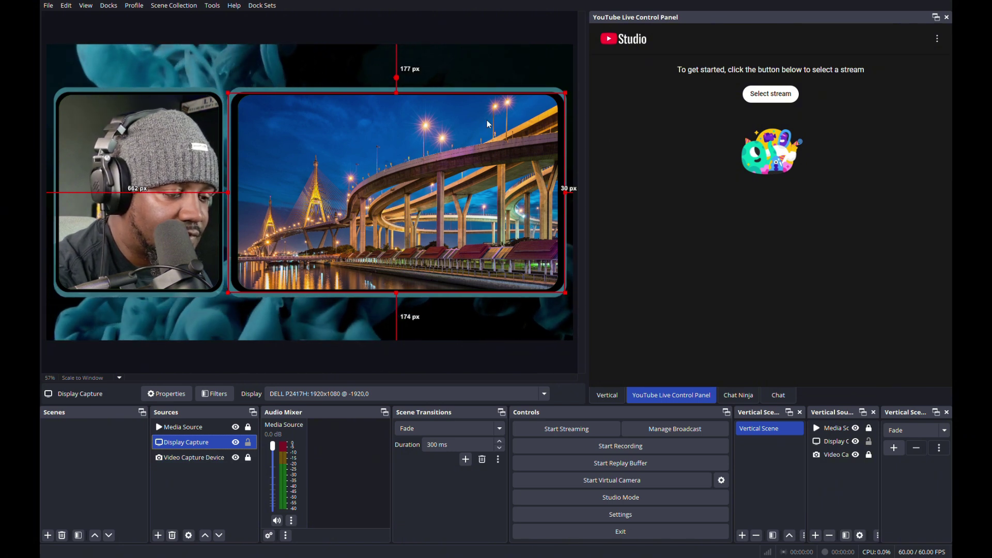
drag(231, 192, 235, 192)
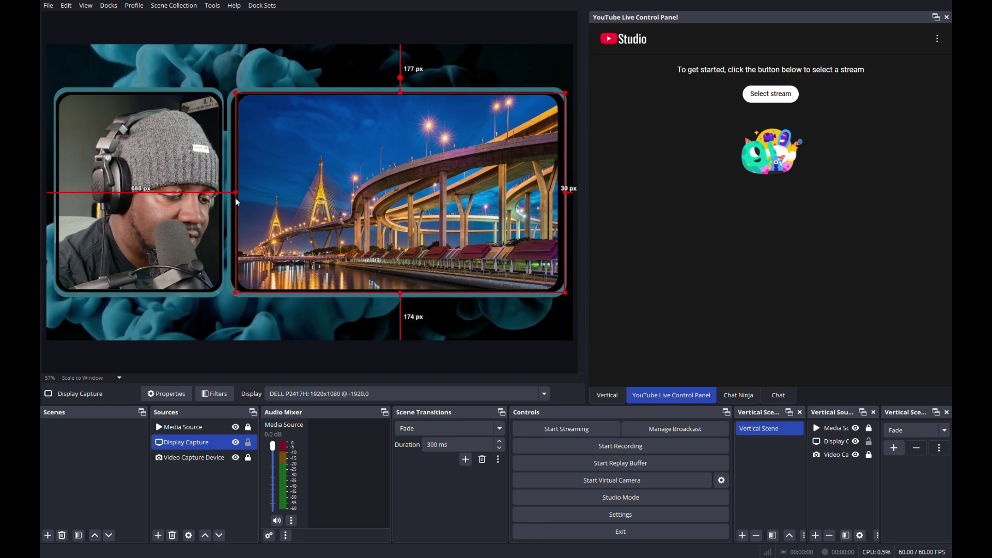
drag(397, 292, 399, 292)
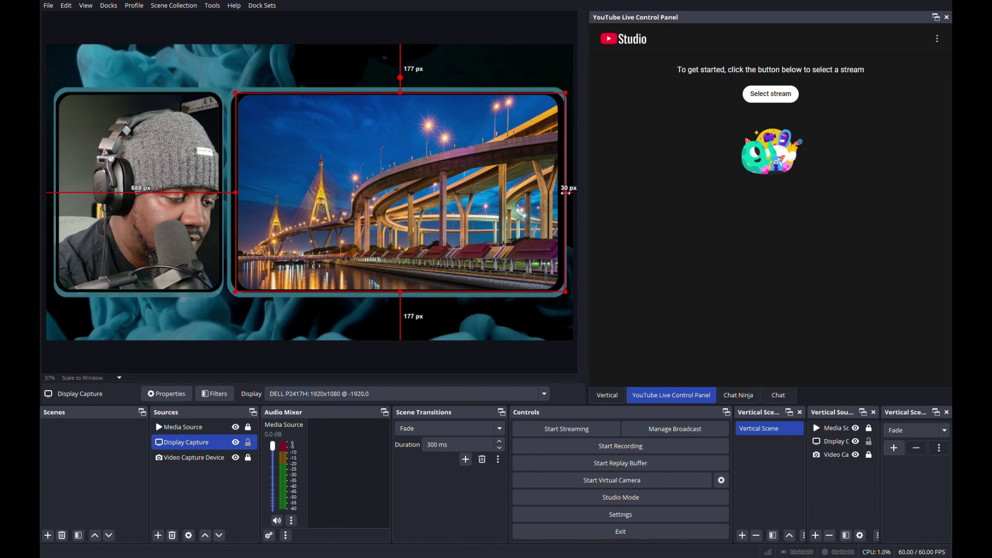
drag(566, 192, 561, 192)
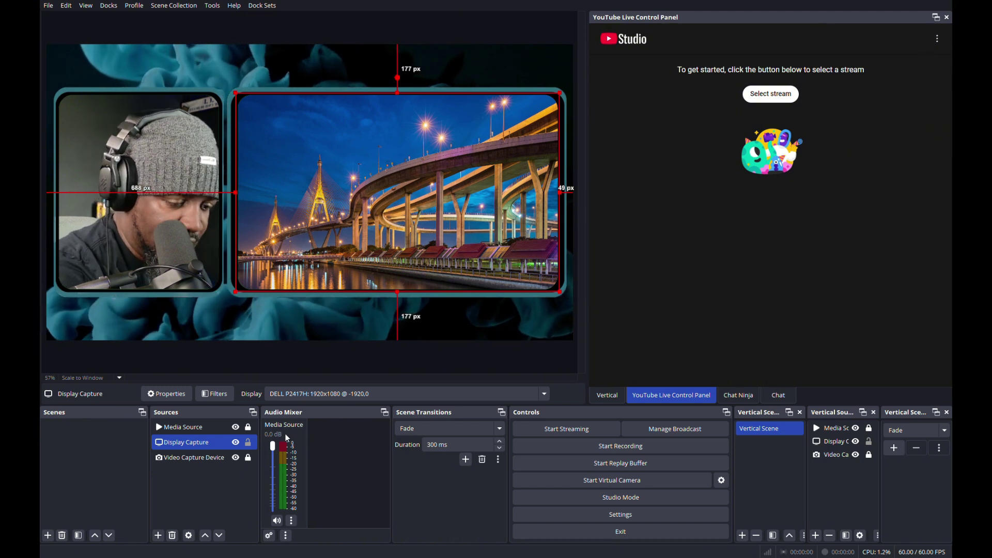
click(249, 443)
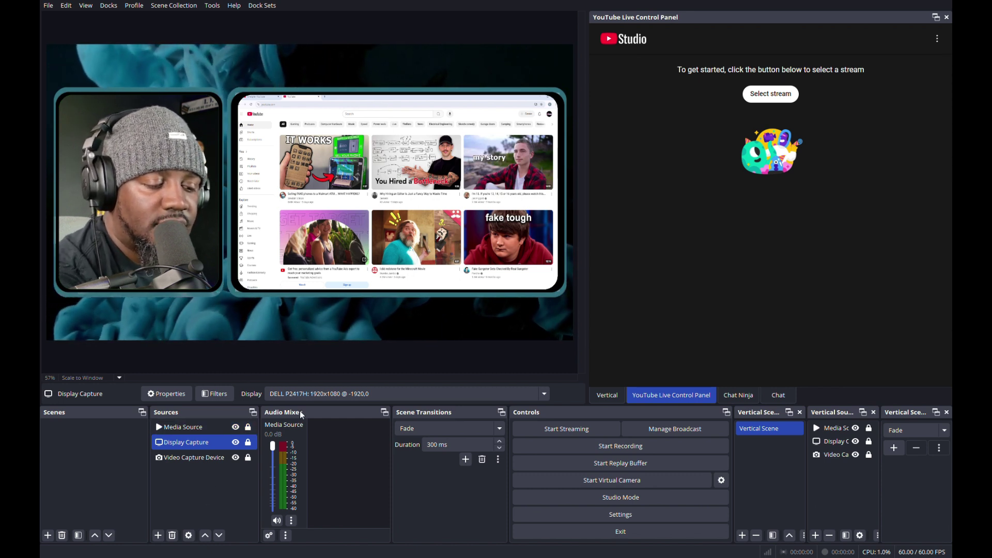
Add an Audio Input Capture source using Analogue 1 + 2 (Focusrite USB Audio).
click(159, 536)
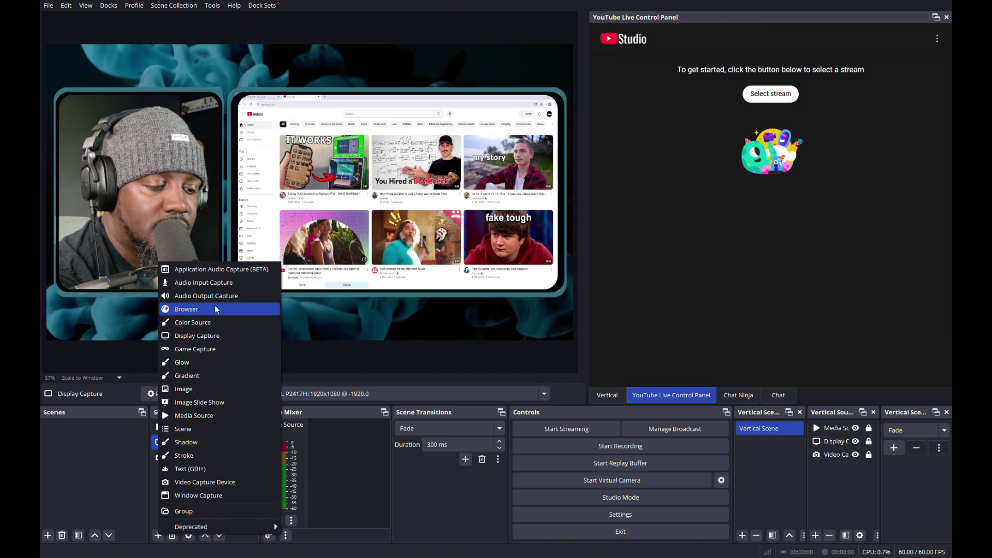
click(192, 283)
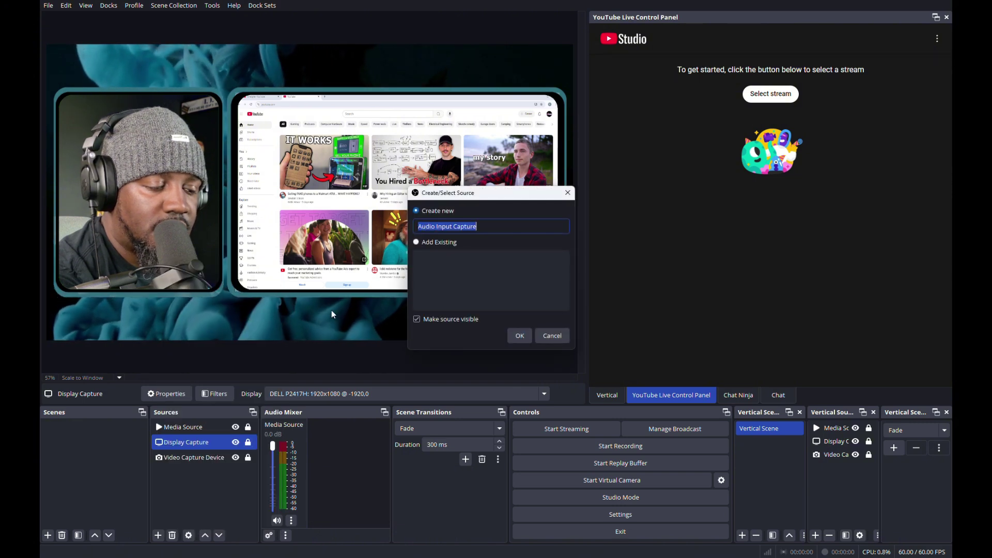
click(517, 333)
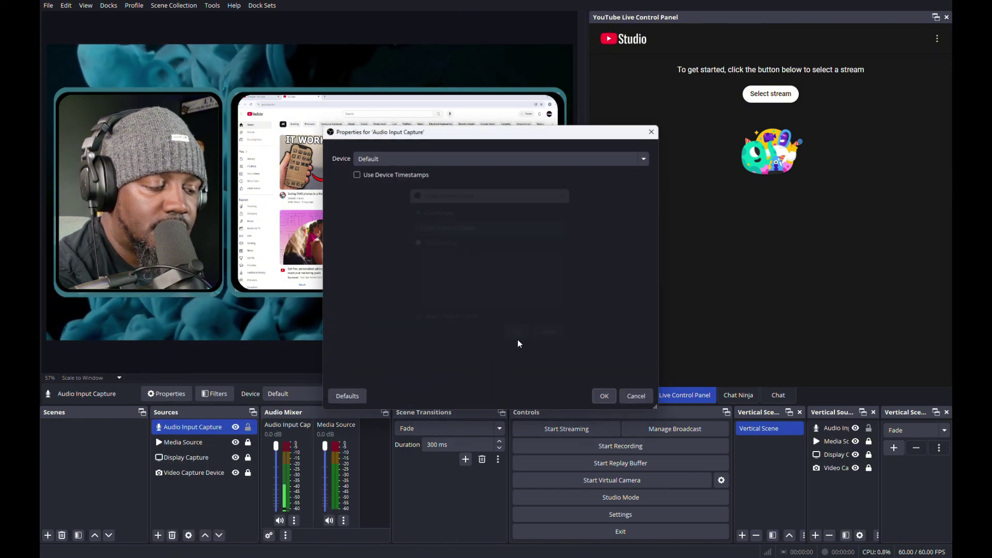
click(424, 158)
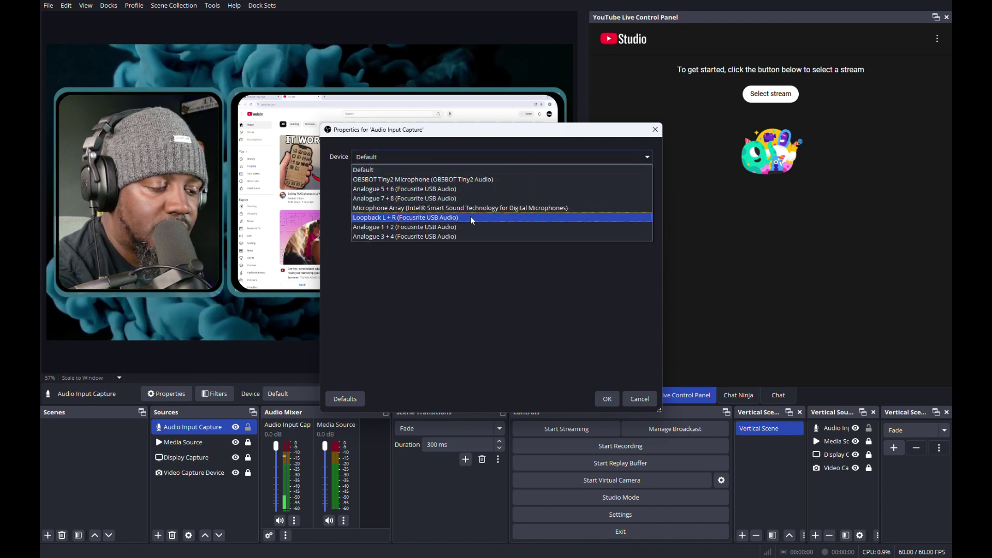
click(445, 227)
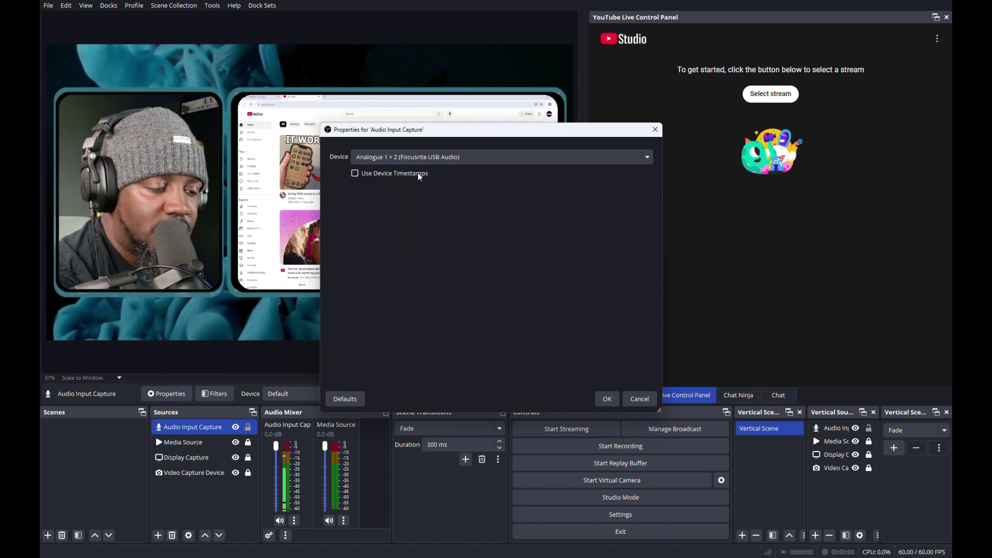
click(608, 399)
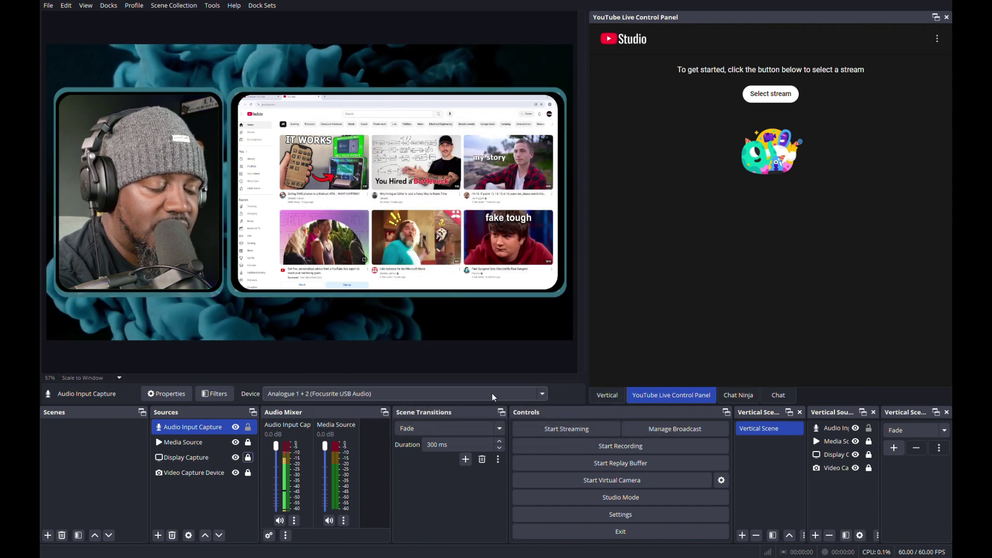
Open and close the microphone's Advanced Audio Properties.
click(295, 521)
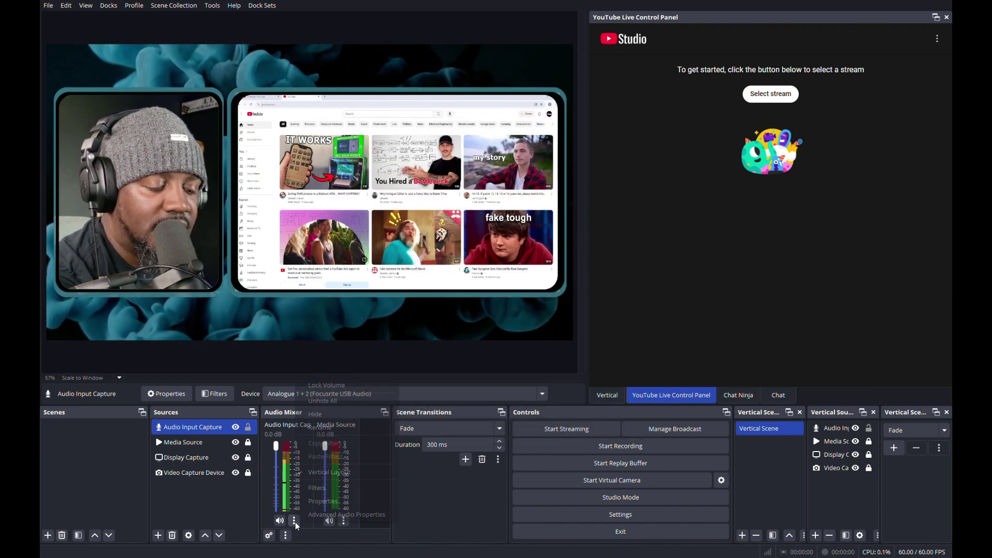
click(364, 515)
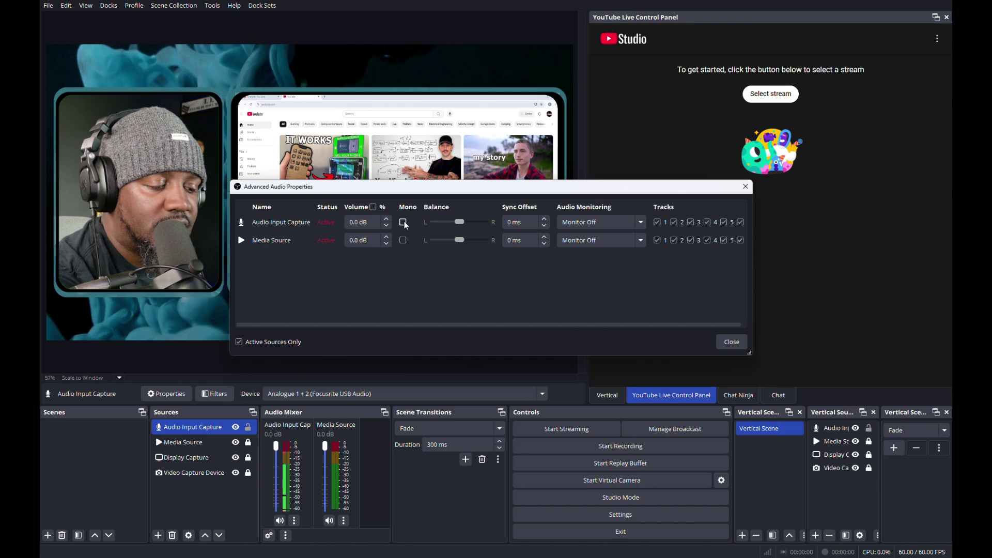
click(732, 342)
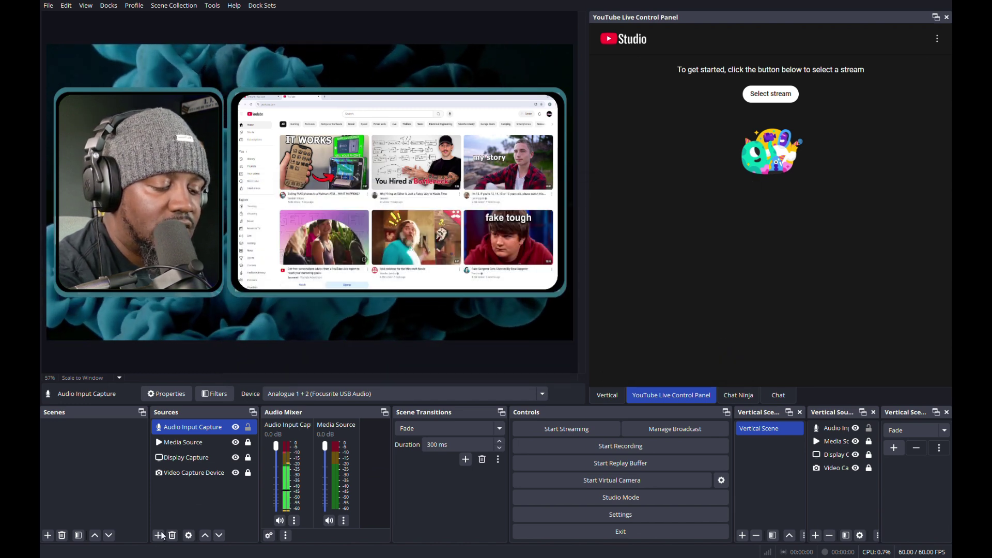
Add an Audio Output Capture source from Speakers (Focusrite USB Audio).
click(159, 536)
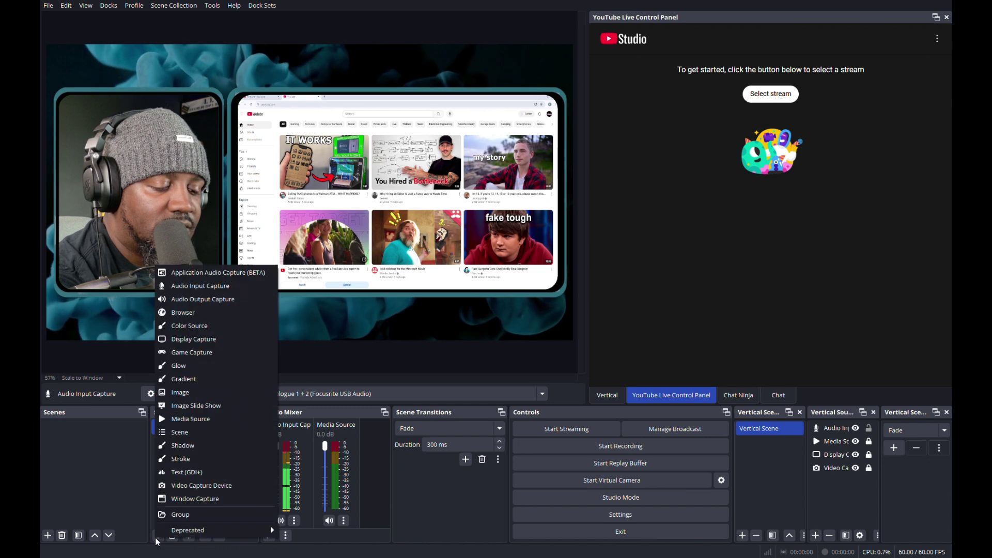
click(217, 299)
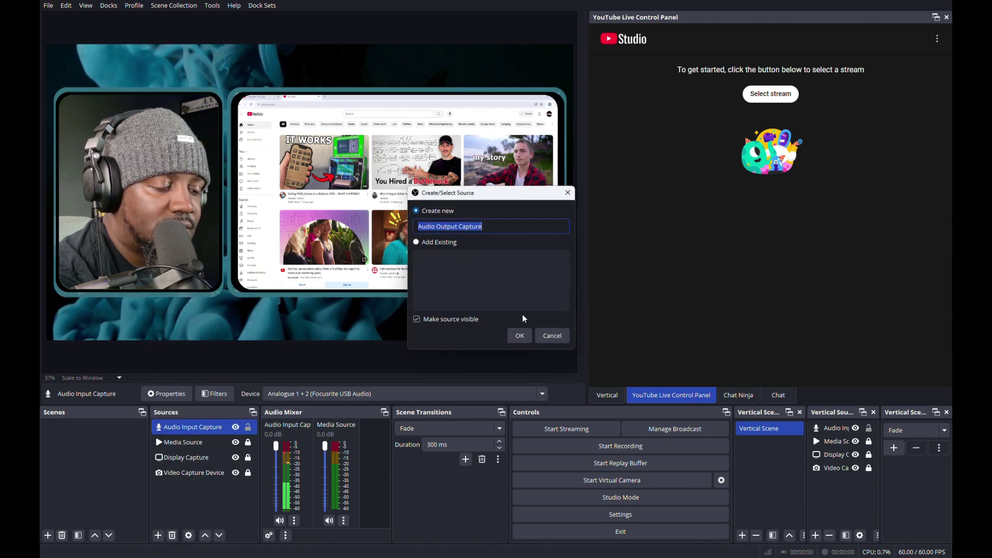
click(521, 336)
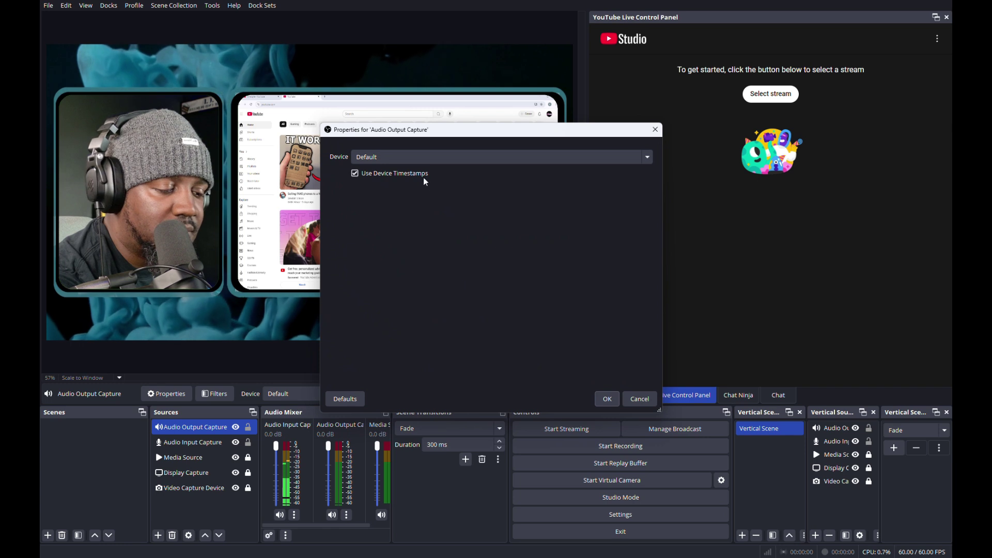
click(425, 157)
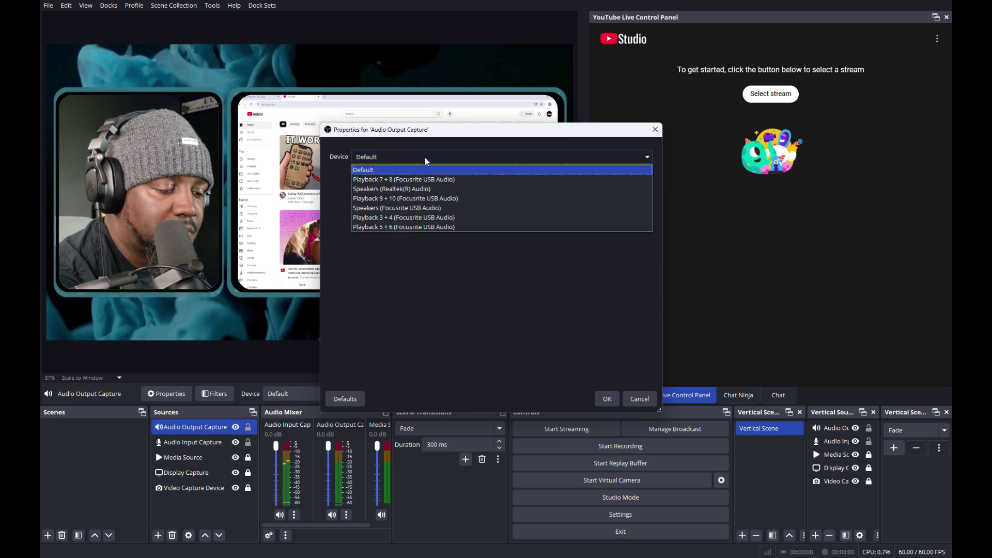
click(412, 208)
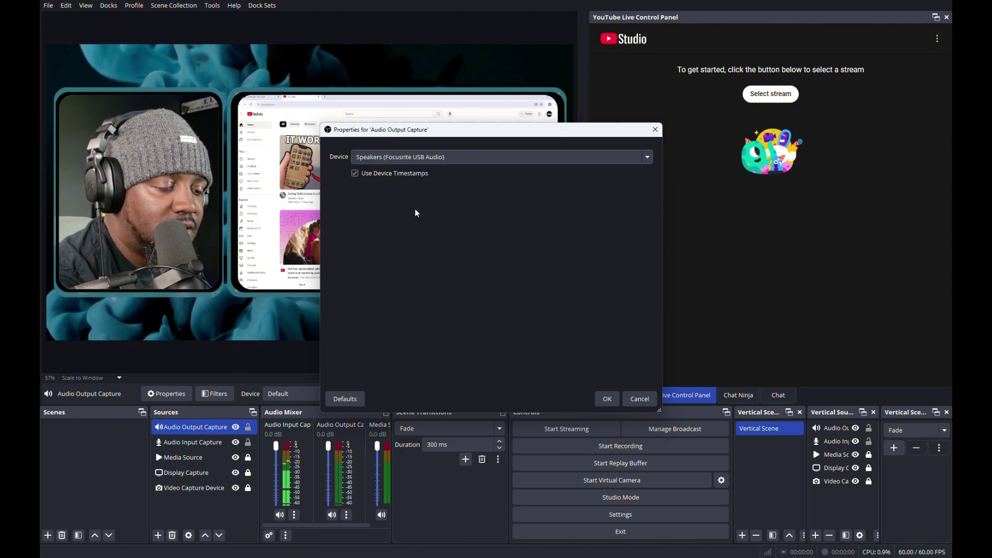
click(604, 399)
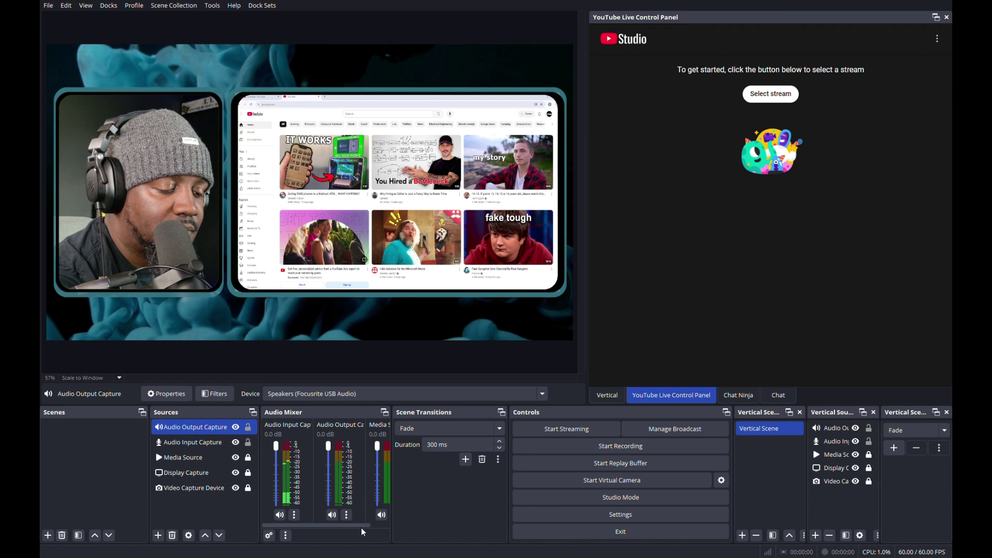
Set the desktop audio's monitoring to Monitor and Output in Advanced Audio Properties.
mouse_move(358, 525)
mouse_down()
mouse_move(392, 523)
mouse_move(364, 523)
mouse_up()
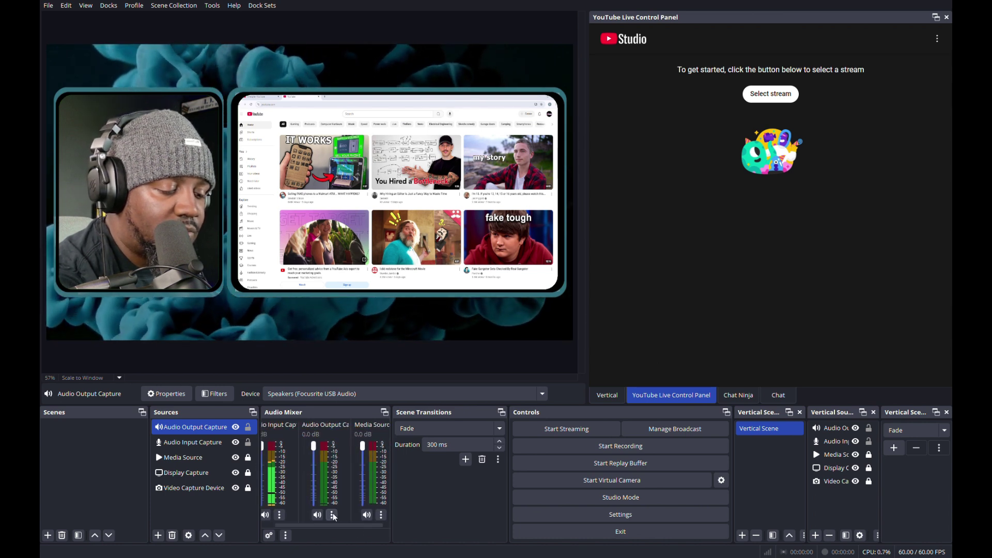
click(333, 515)
click(362, 503)
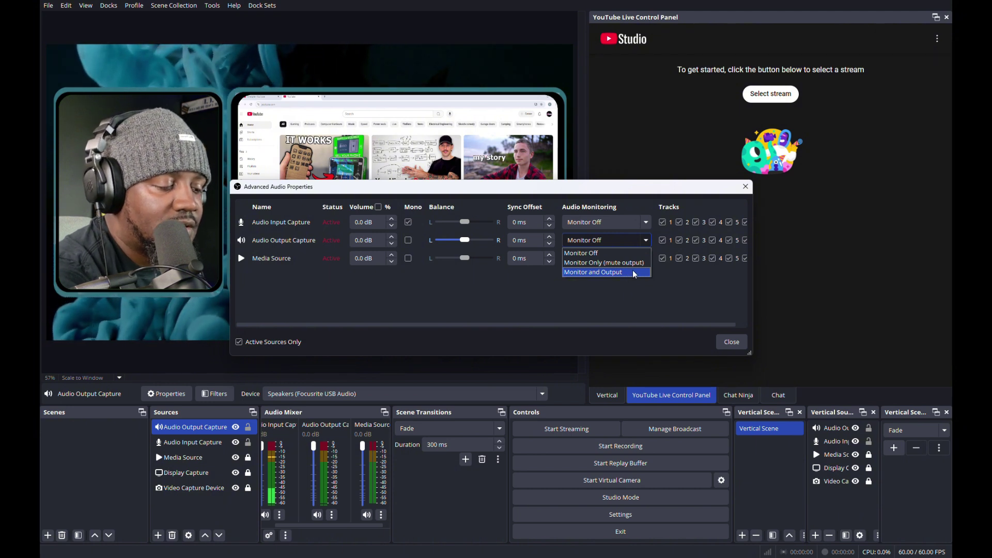
click(634, 274)
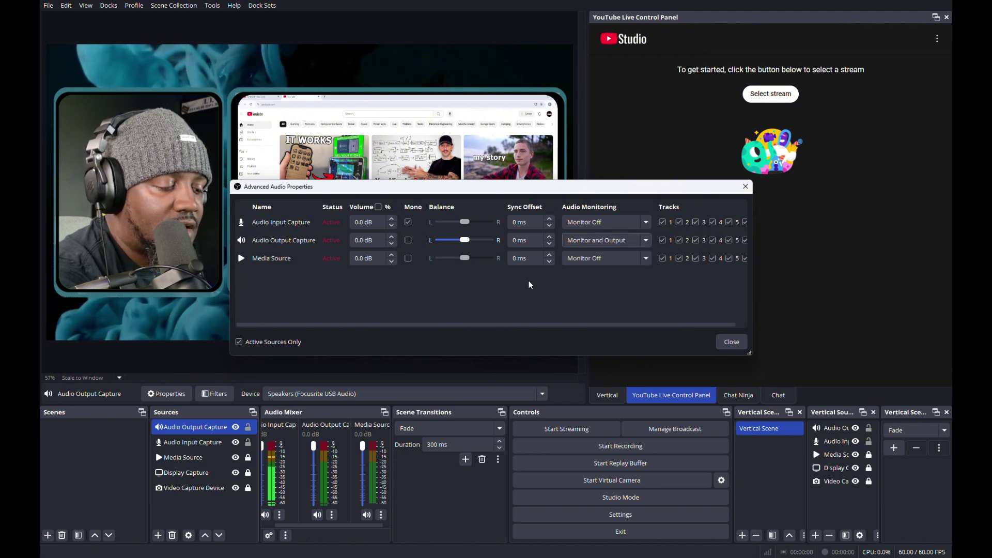
click(734, 342)
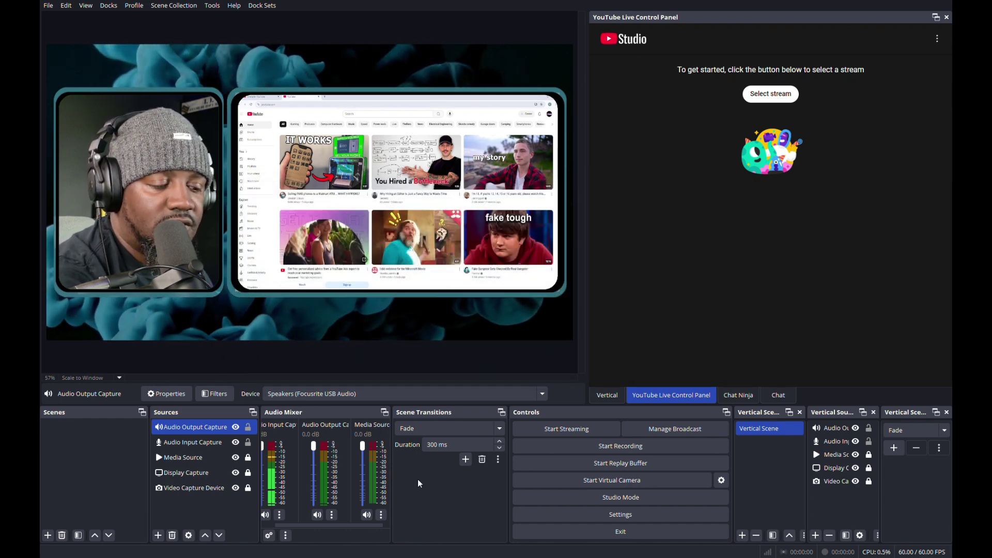
Play a YouTube video full screen on the captured monitor, then skip to the next video.
scroll(440, 208, down, 3)
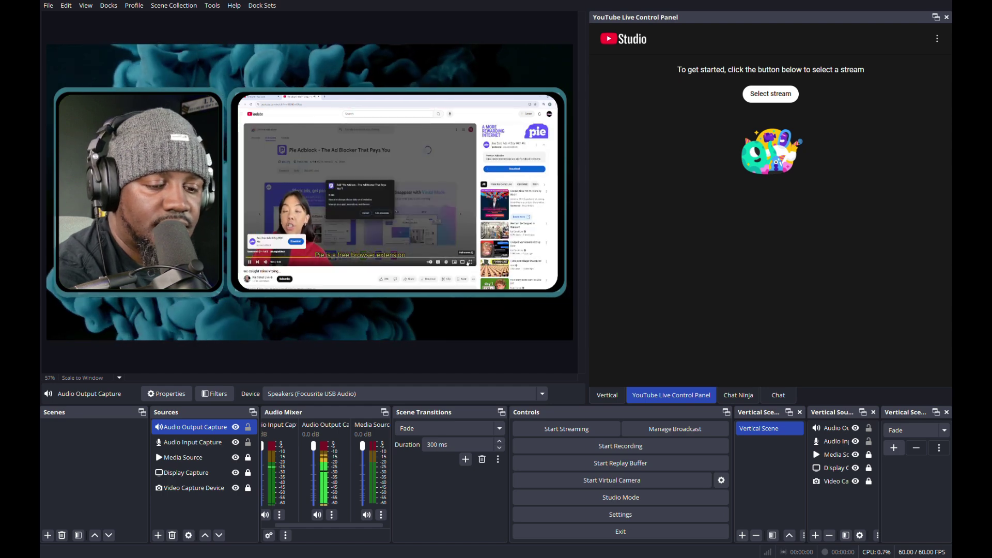
key(f)
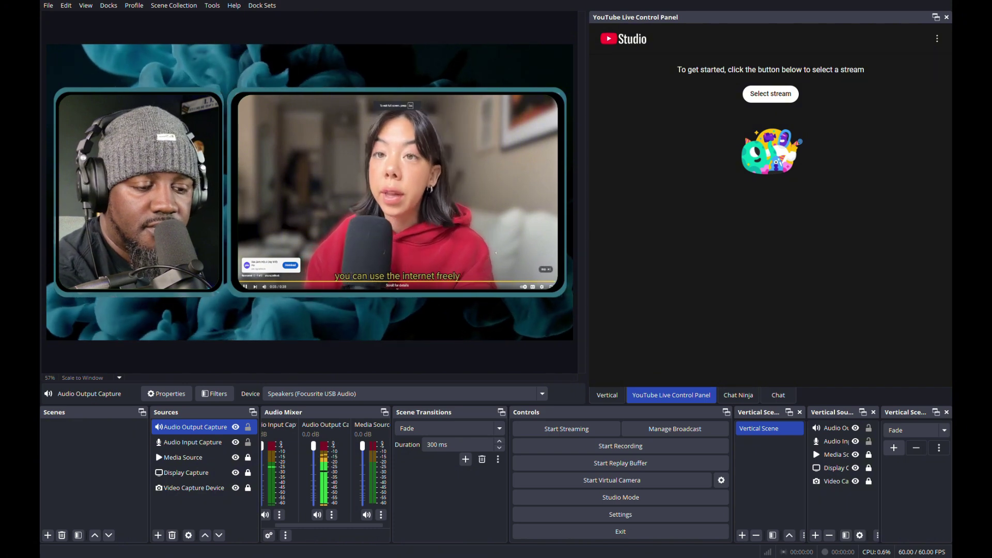
key(shift+n)
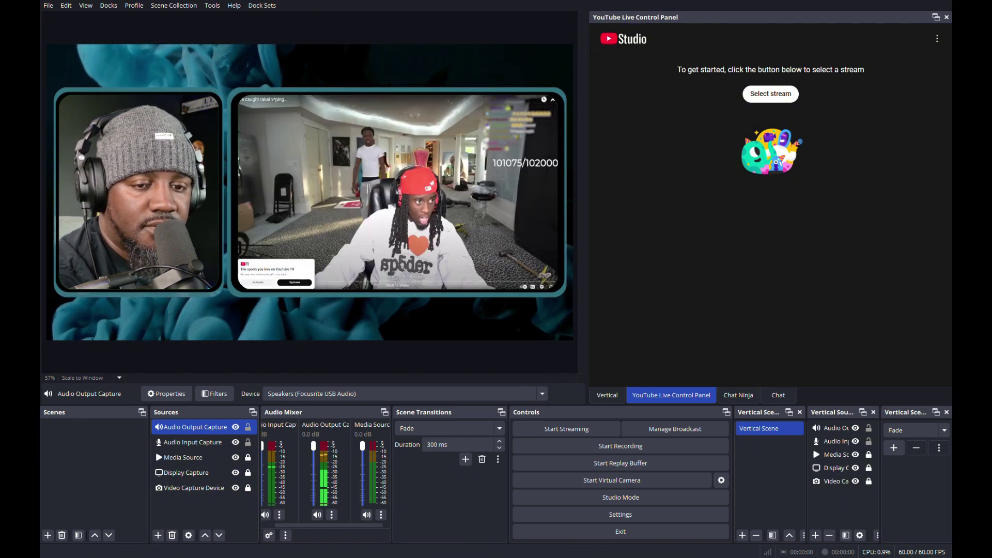